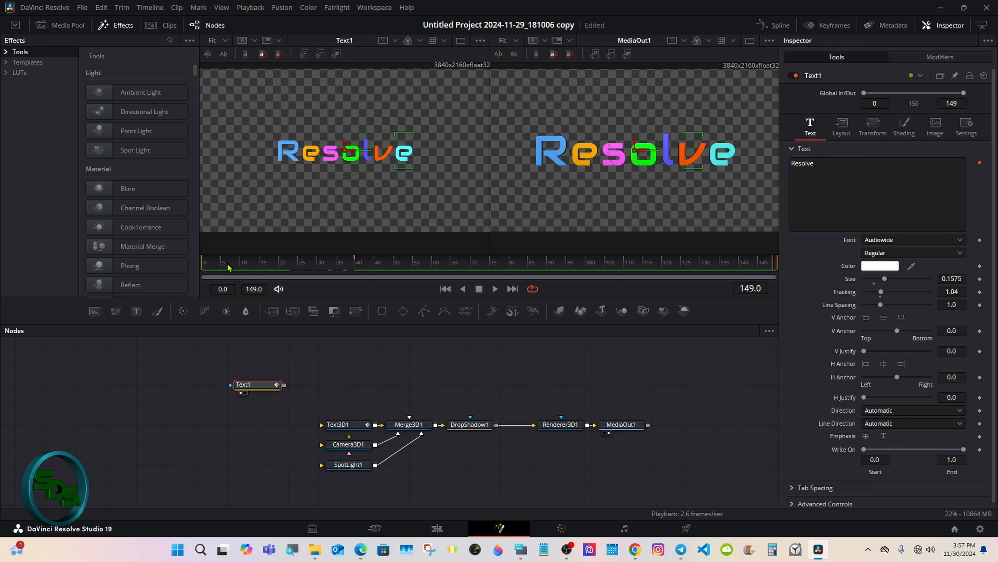
Step: Scrub the timeline between frame 40 and the end of the composition to review the existing Resolve text animation
left_click_drag(239, 267, 356, 254)
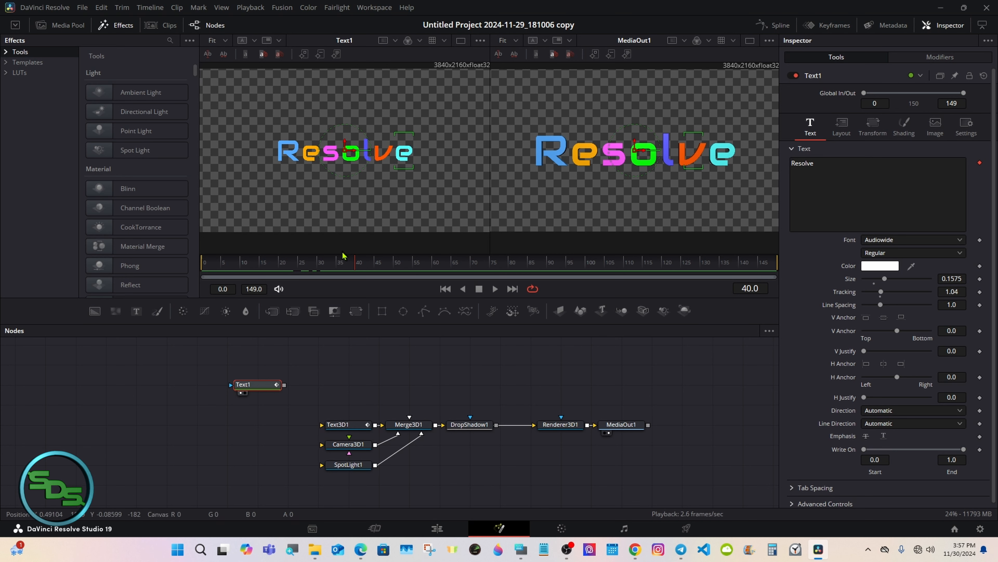
left_click_drag(551, 264, 770, 264)
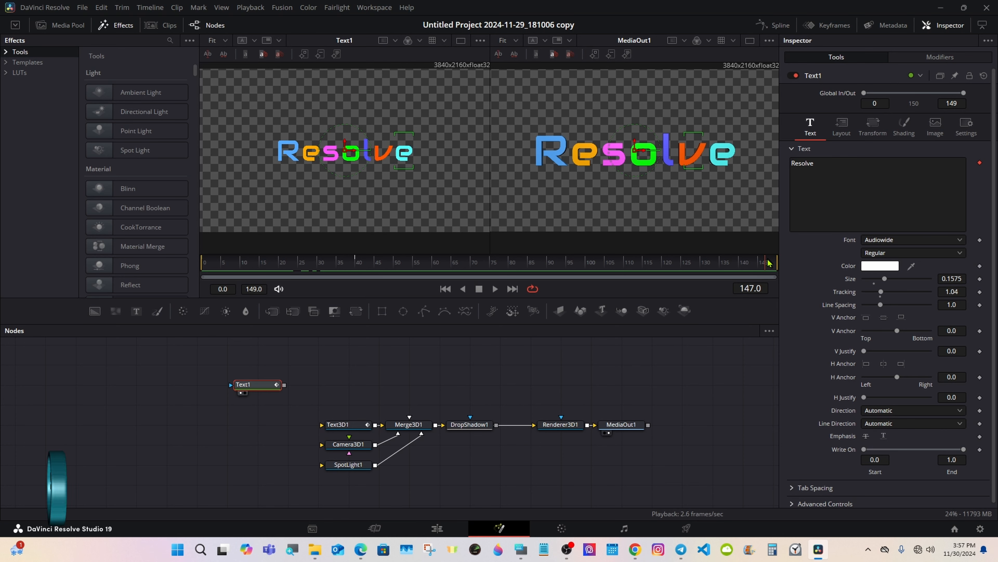
left_click_drag(770, 263, 357, 264)
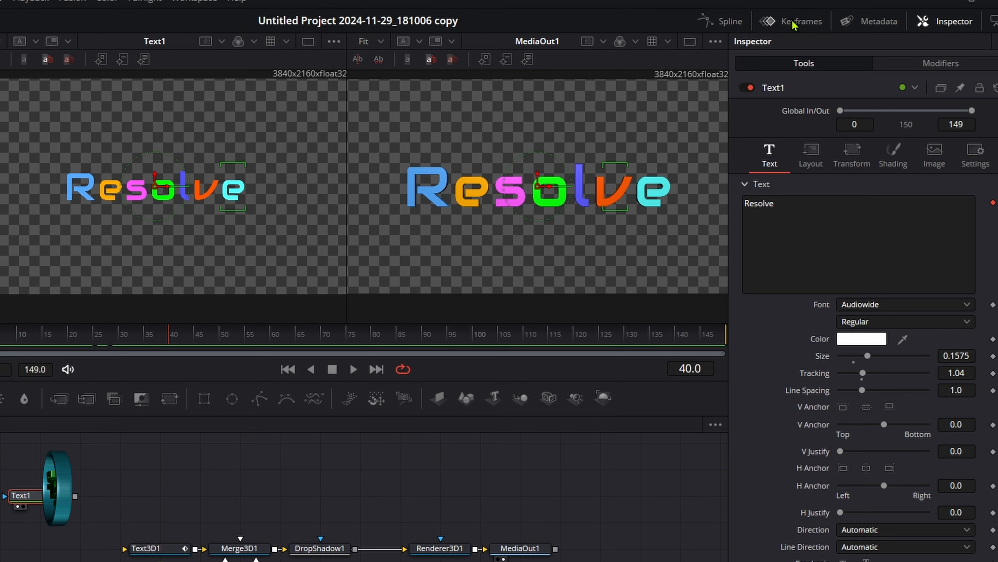
Step: Show the Keyframes editor, expand Text1 to reveal its Styled Text track, and fit the keyframes to the view
left_click(829, 26)
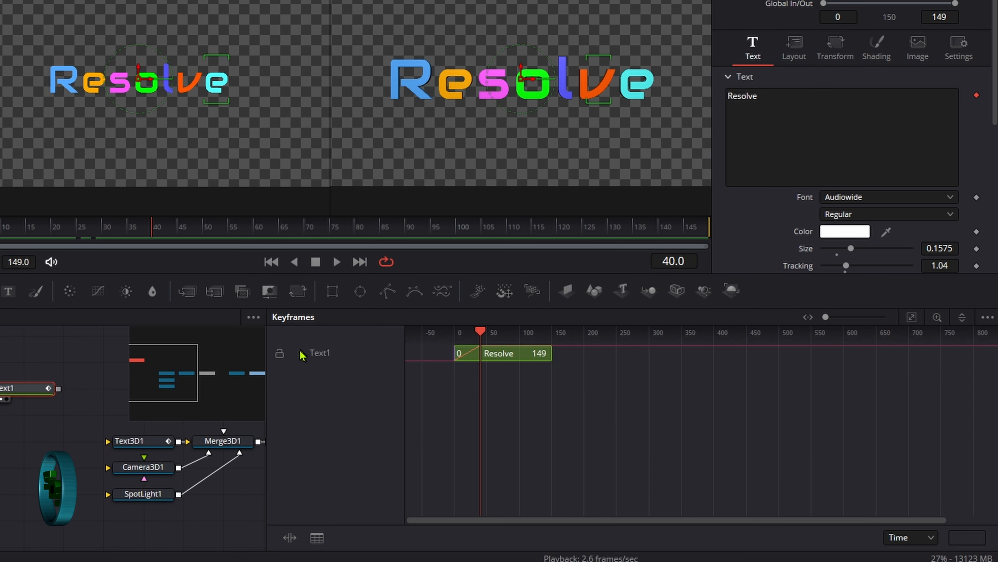
left_click(301, 353)
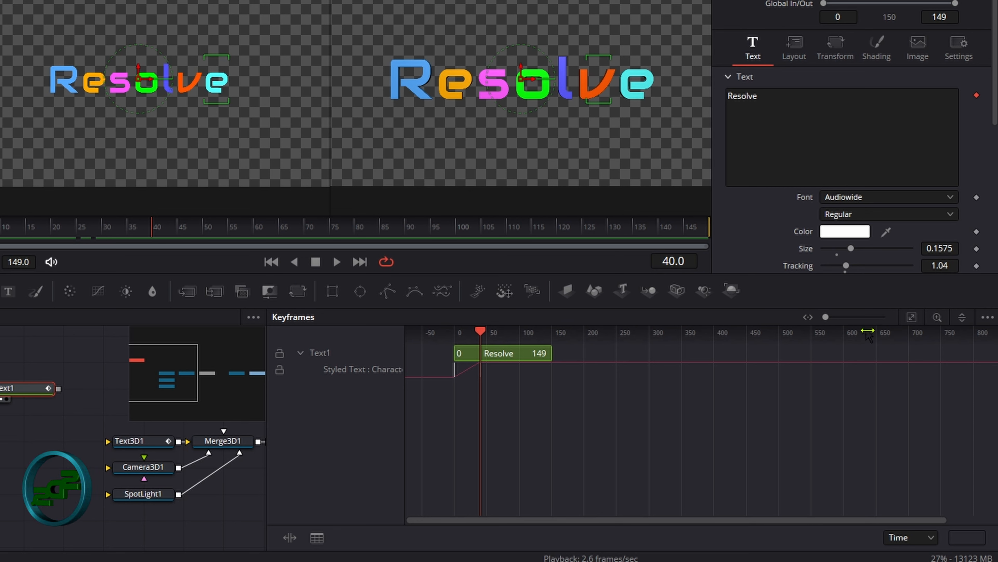
left_click(913, 319)
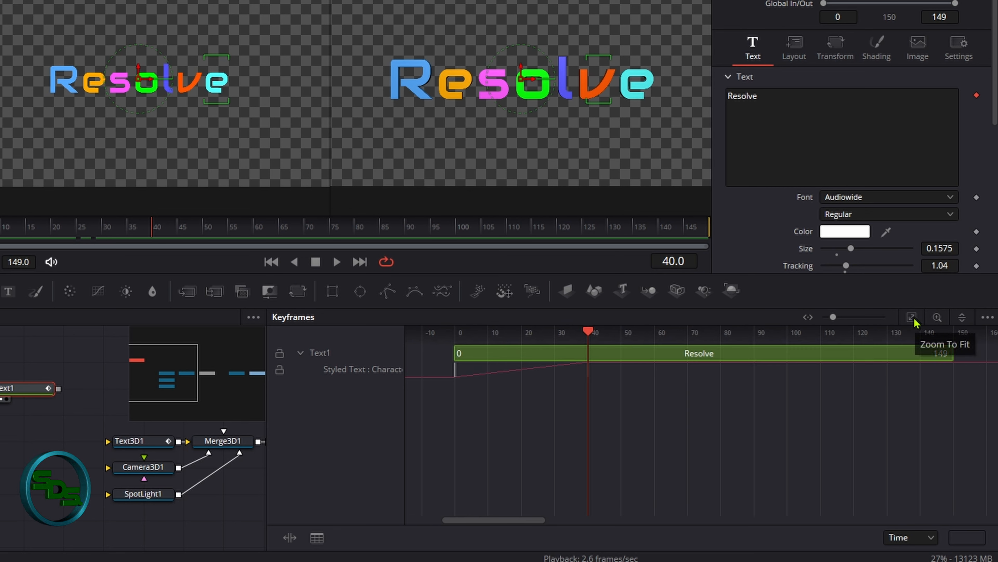
left_click(987, 318)
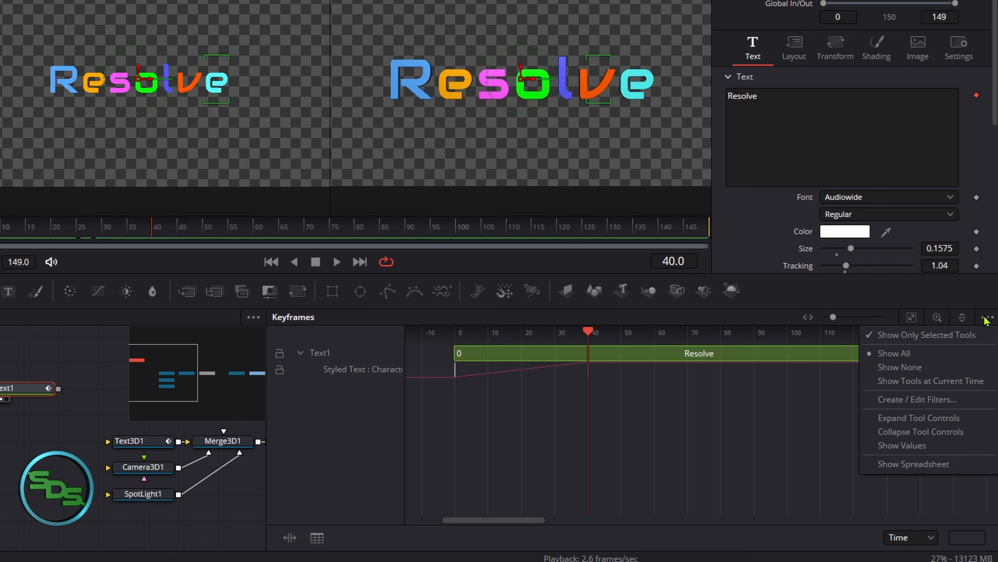
left_click(529, 402)
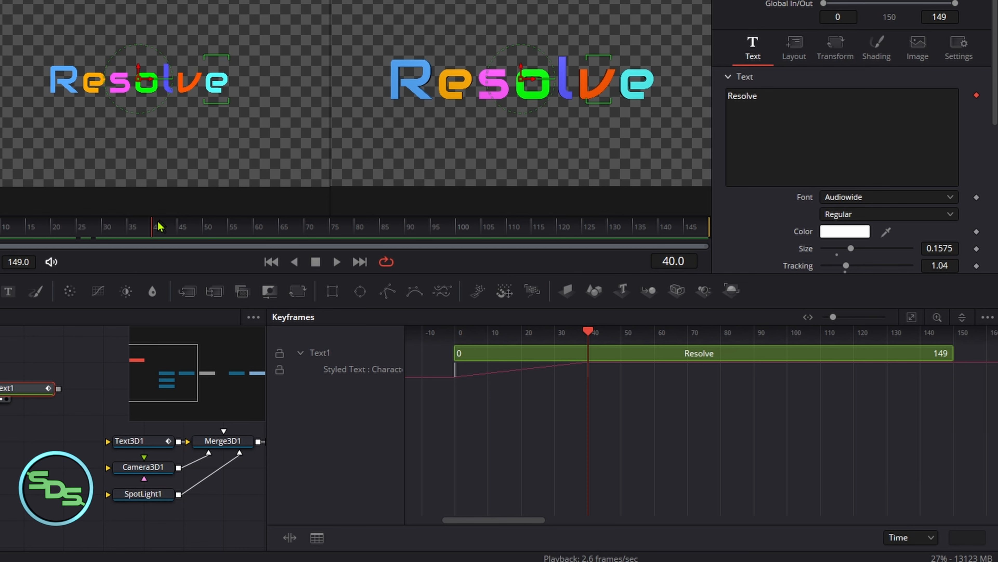
Step: Scrub and play the frames between the two Styled Text keyframes to review how the letters assemble
left_click_drag(159, 227, 114, 227)
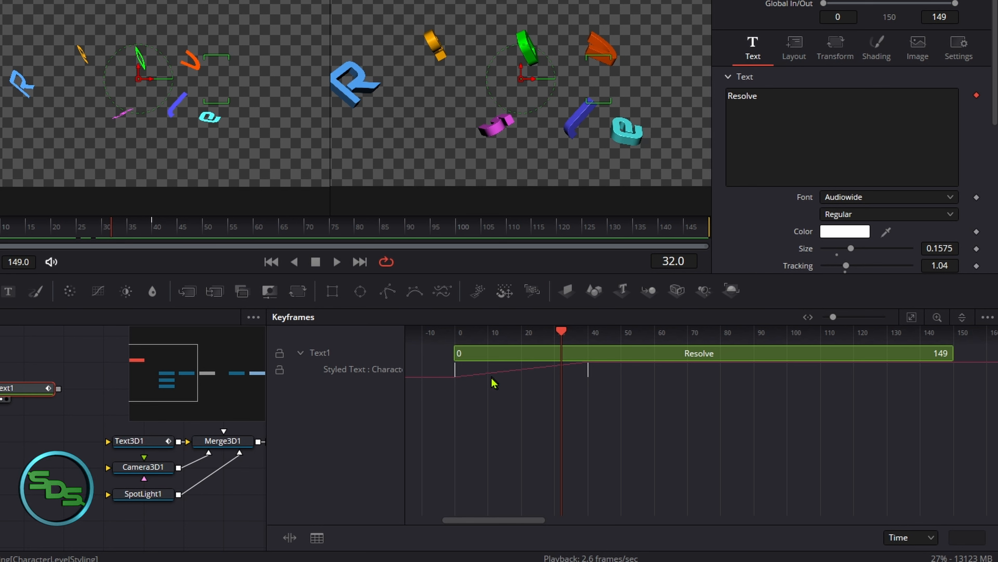
left_click_drag(495, 331, 456, 331)
key("space")
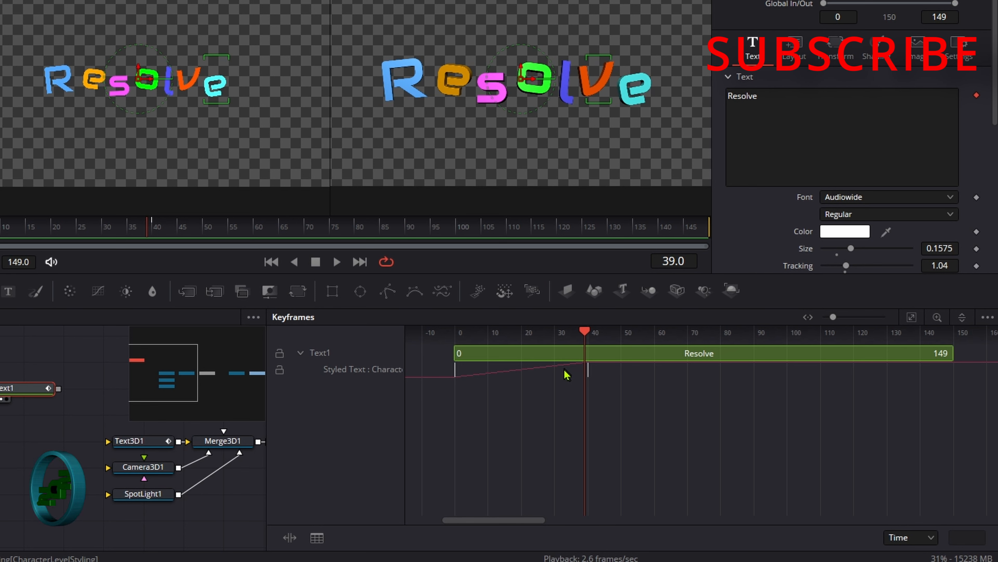
left_click_drag(149, 223, 73, 223)
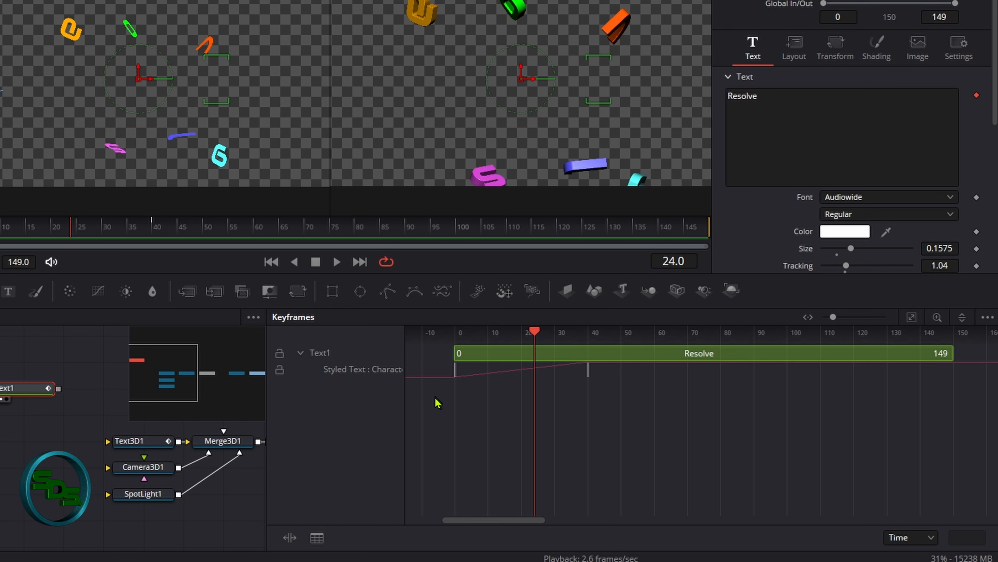
Step: Select both Styled Text keyframes, at frames 0 and 40, and copy their points
left_click_drag(435, 395, 610, 370)
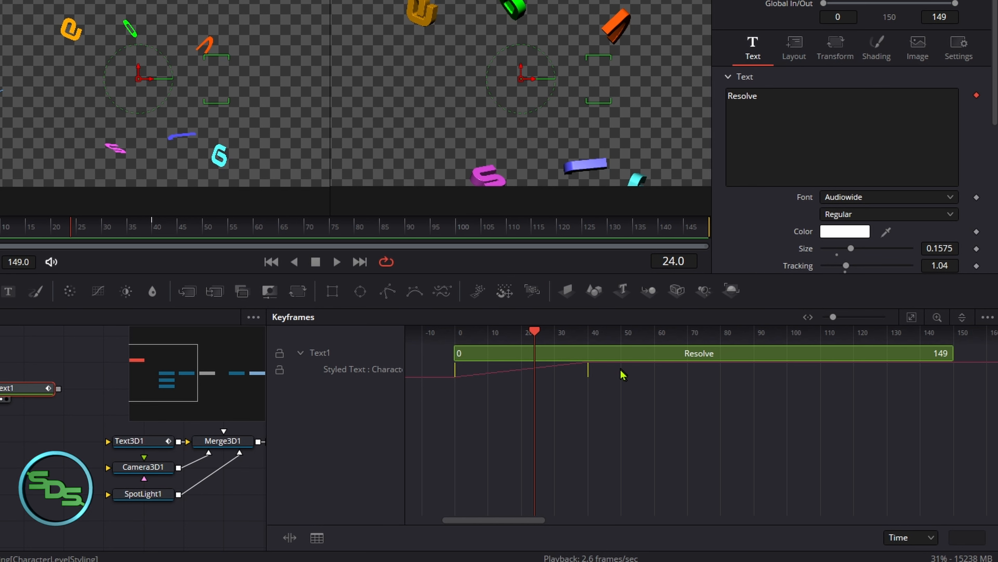
right_click(516, 373)
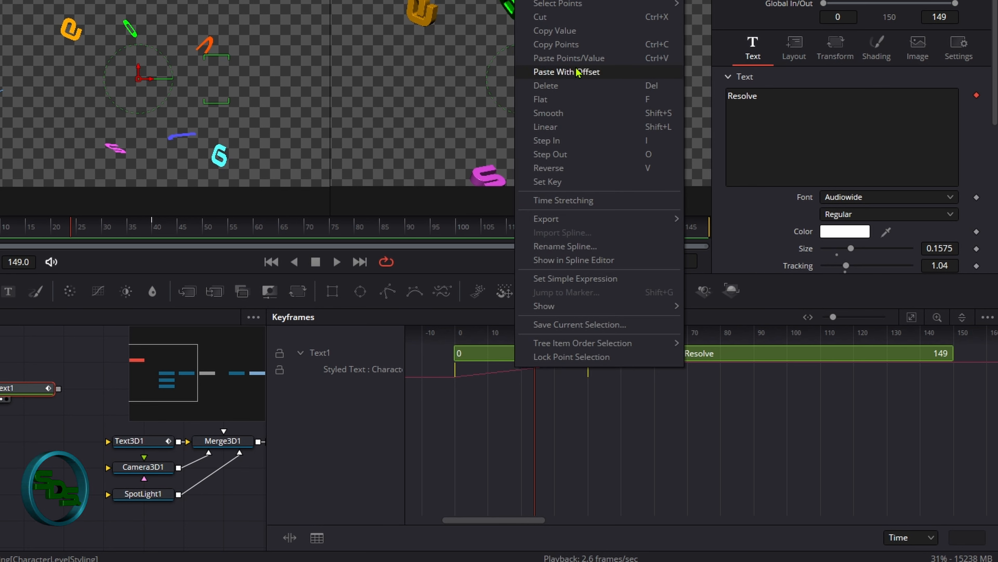
left_click(577, 45)
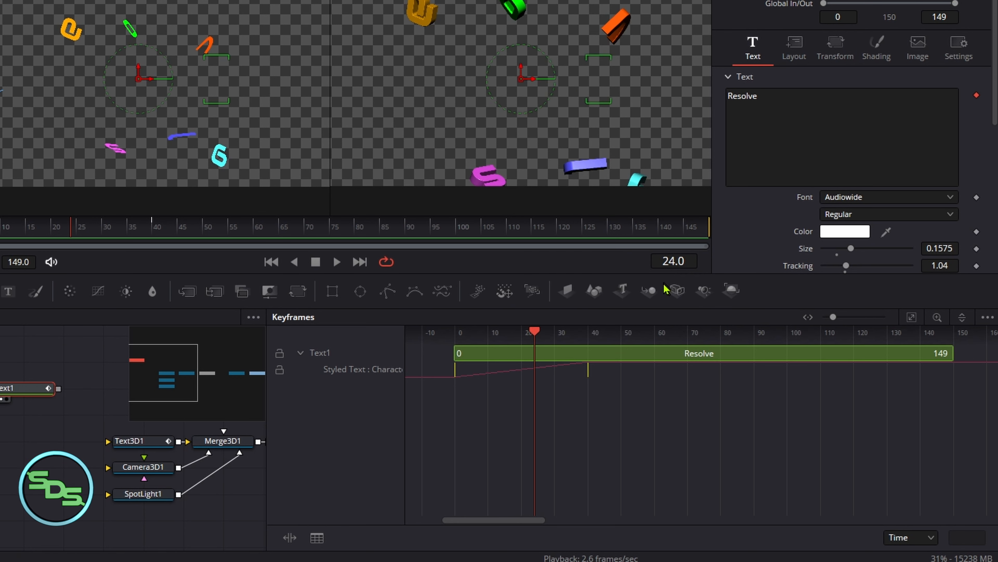
Step: Paste the copied points into the Text1 Styled Text track at about frame 109
left_click(835, 376)
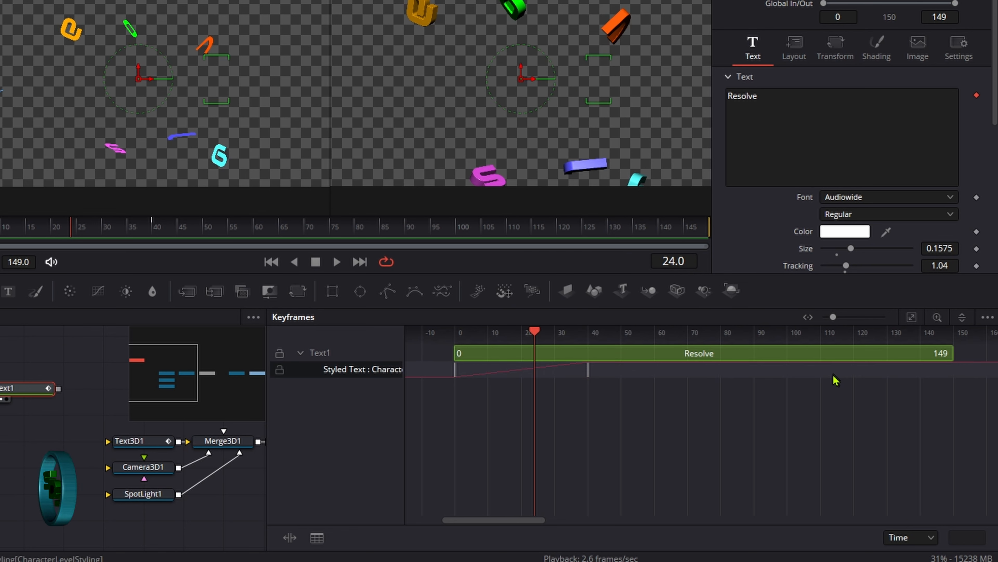
left_click(835, 400)
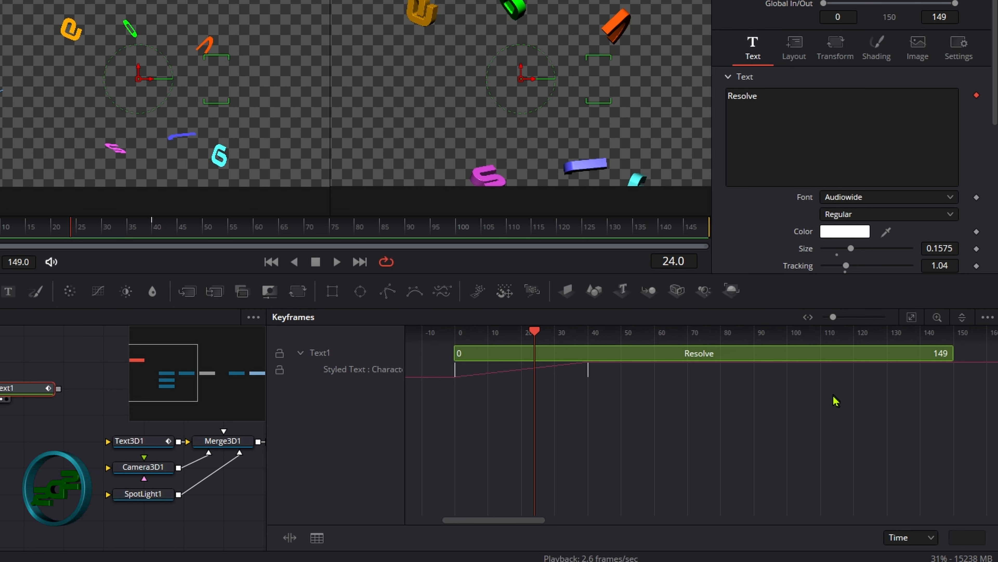
left_click(820, 376)
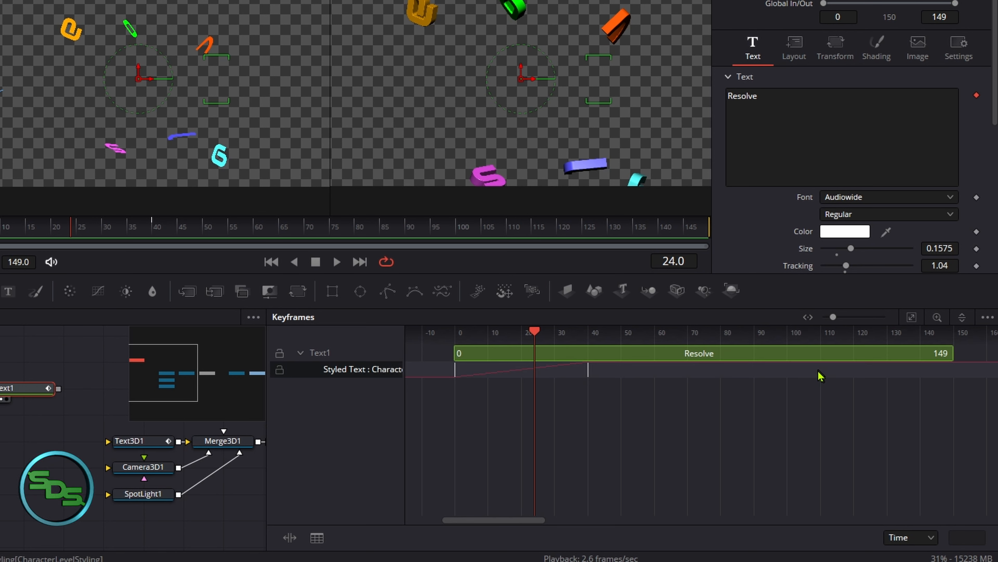
right_click(821, 376)
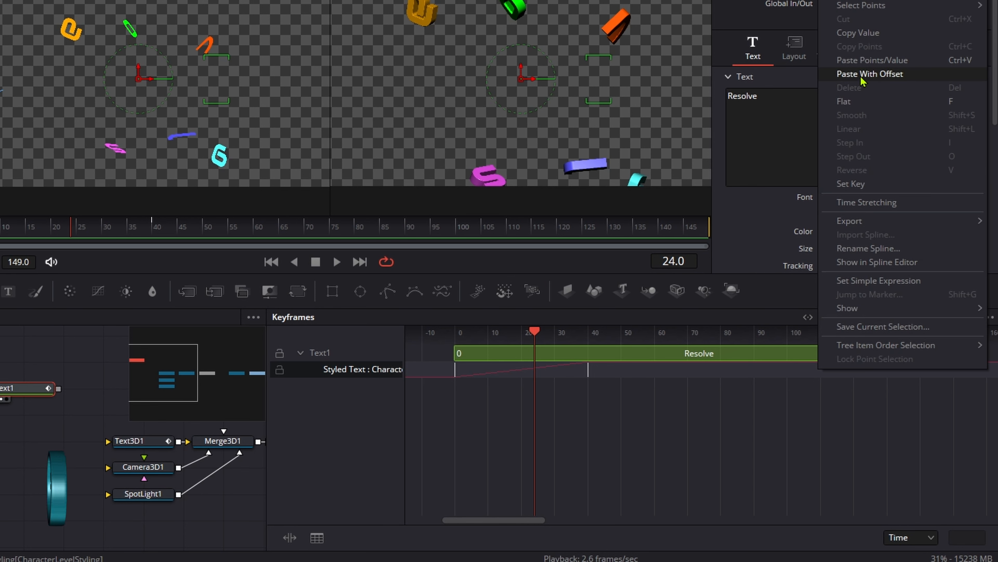
left_click(867, 62)
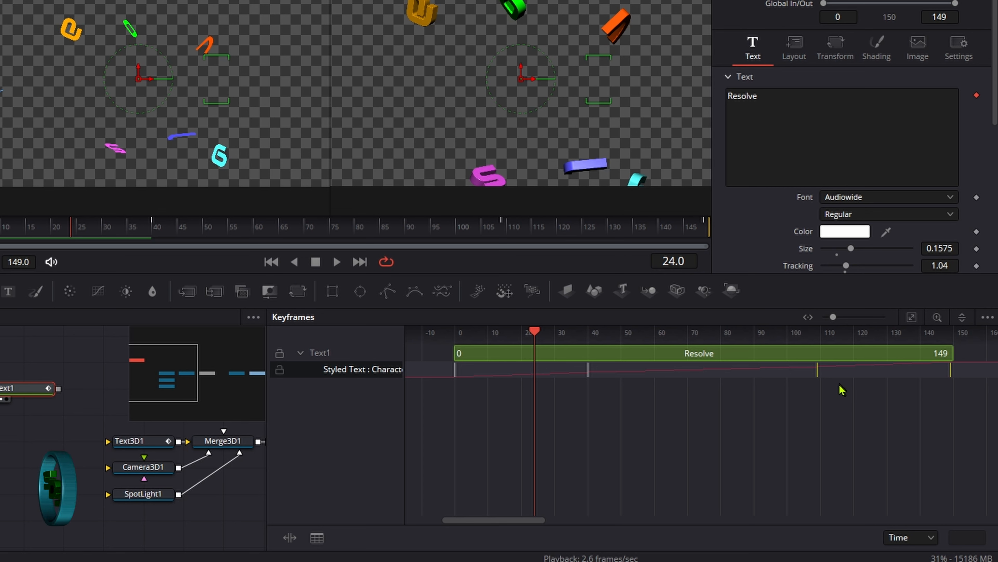
Step: Shift the whole Styled Text keyframe track earlier, return it to about its starting position, and deselect the track
left_click_drag(823, 379, 809, 379)
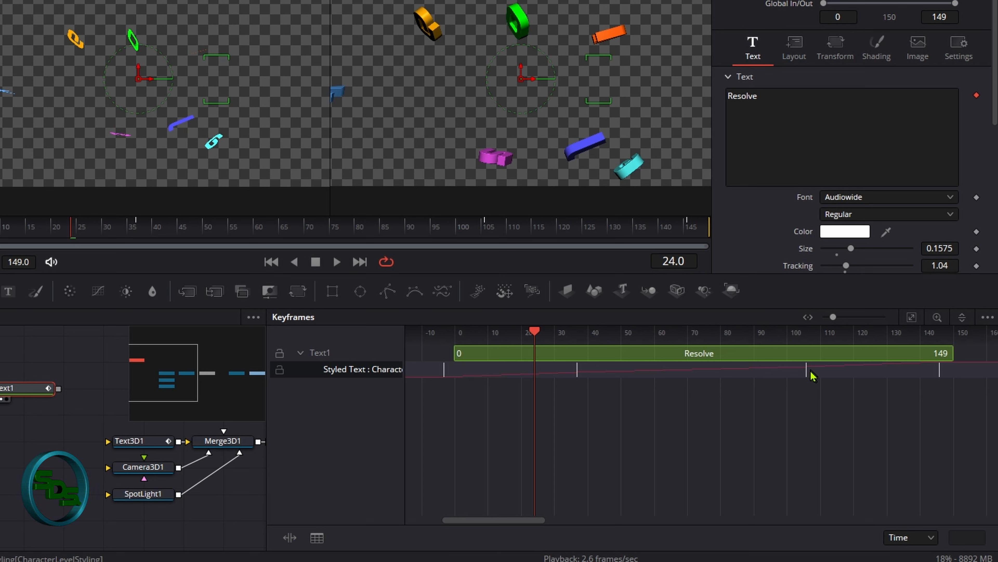
left_click_drag(810, 373, 820, 352)
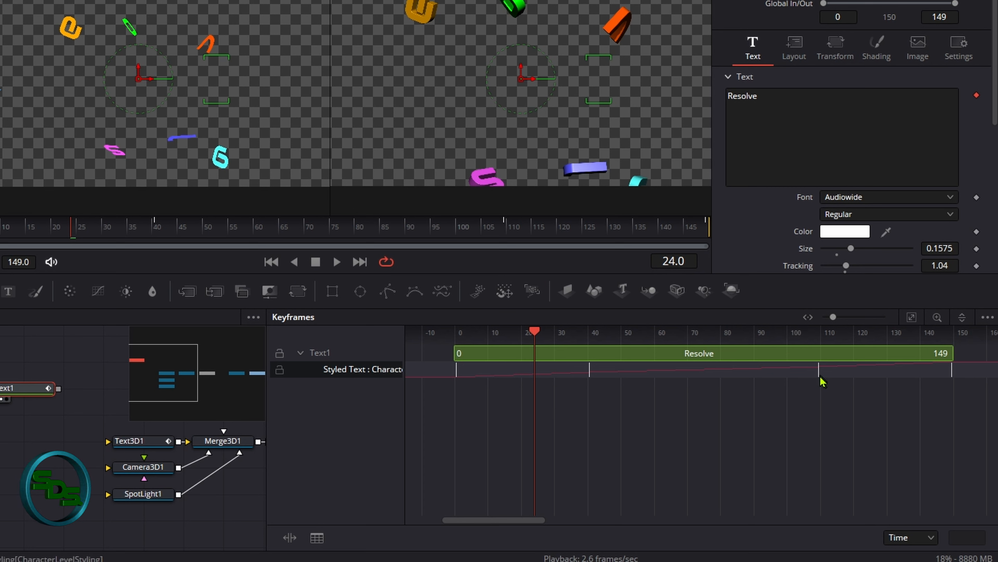
left_click_drag(820, 376, 818, 372)
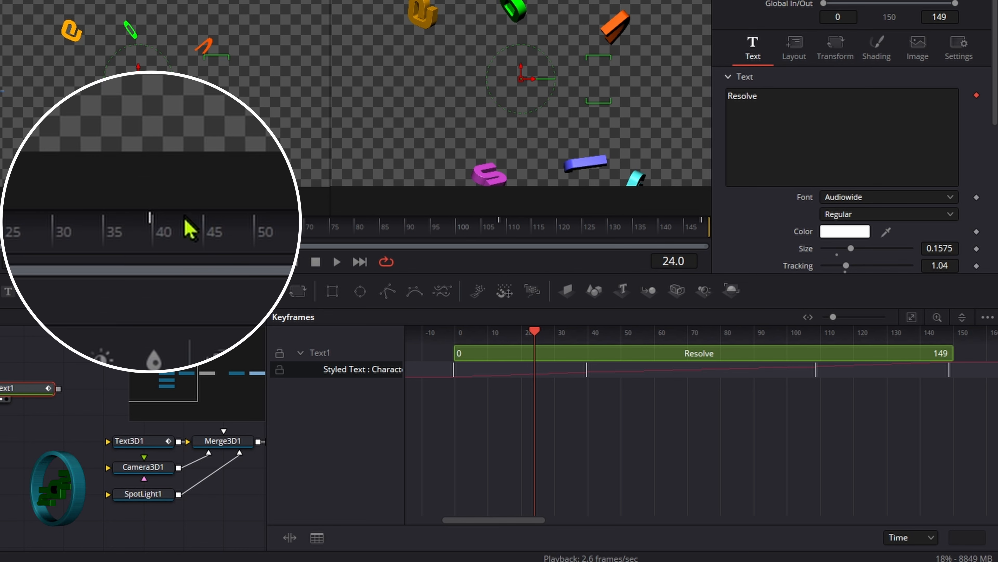
left_click(602, 427)
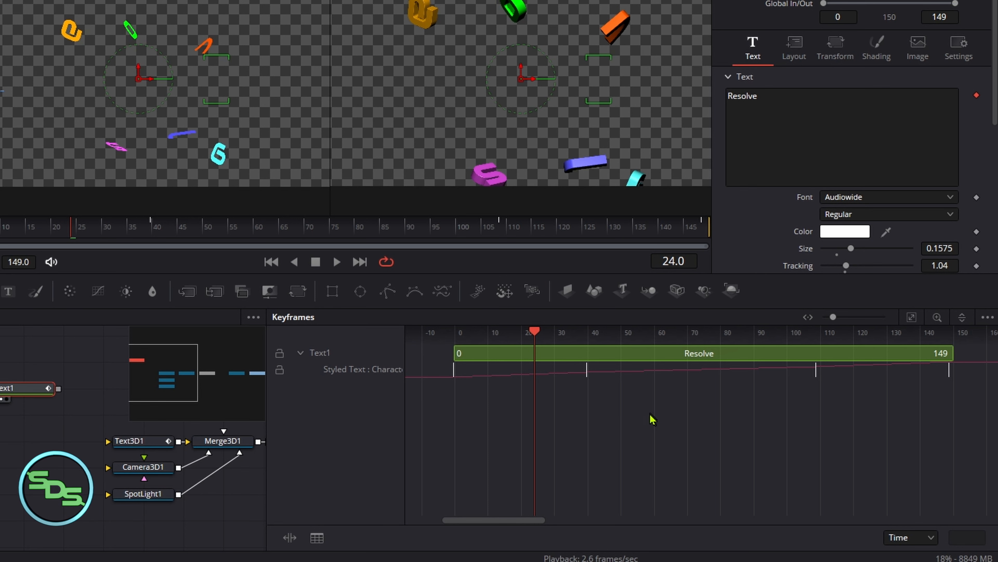
Step: Select only the pasted keyframe pair and move it so that it starts at frame 50
left_click(1, 227)
left_click_drag(1, 225, 154, 227)
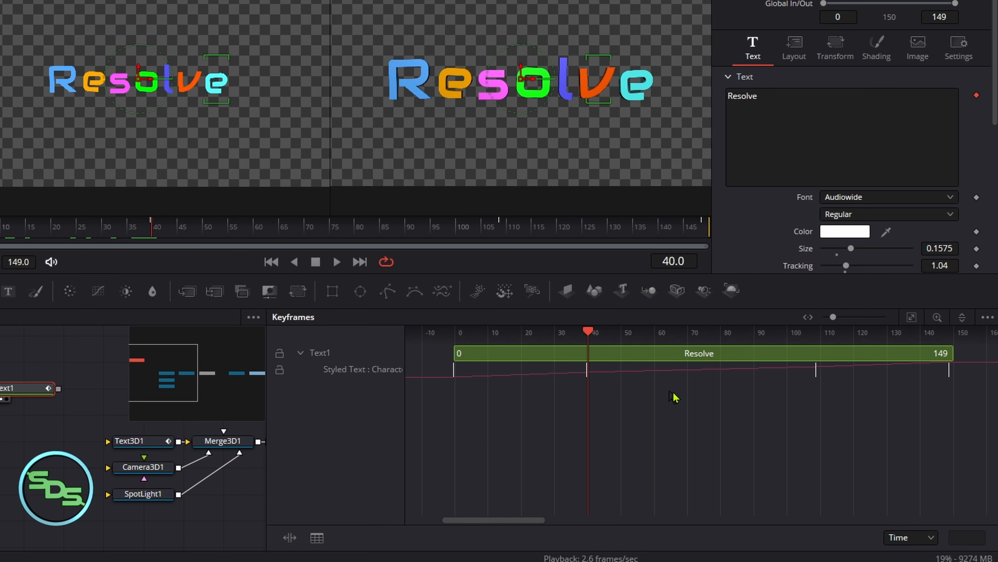
left_click_drag(760, 392, 971, 376)
left_click(207, 240)
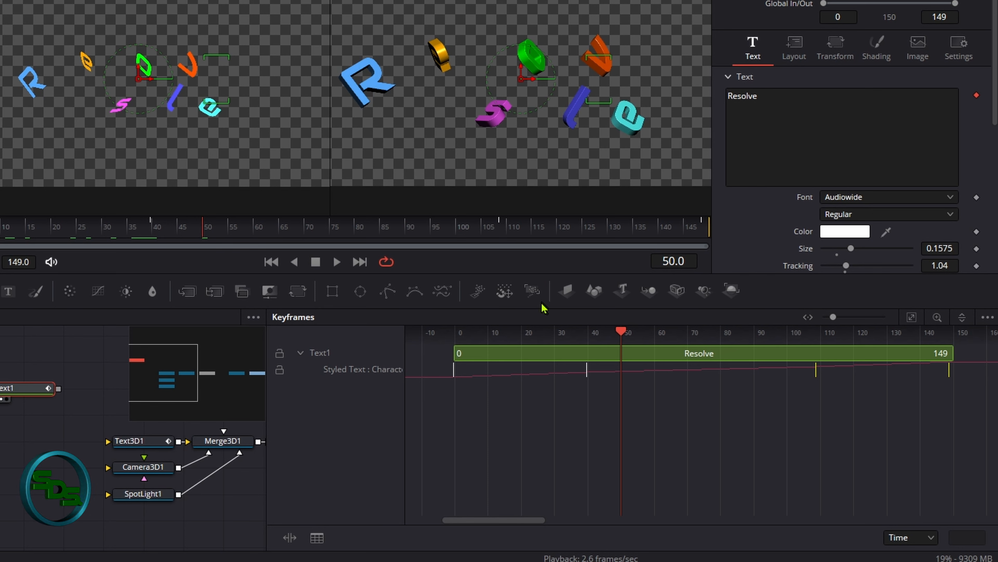
left_click_drag(814, 379, 622, 376)
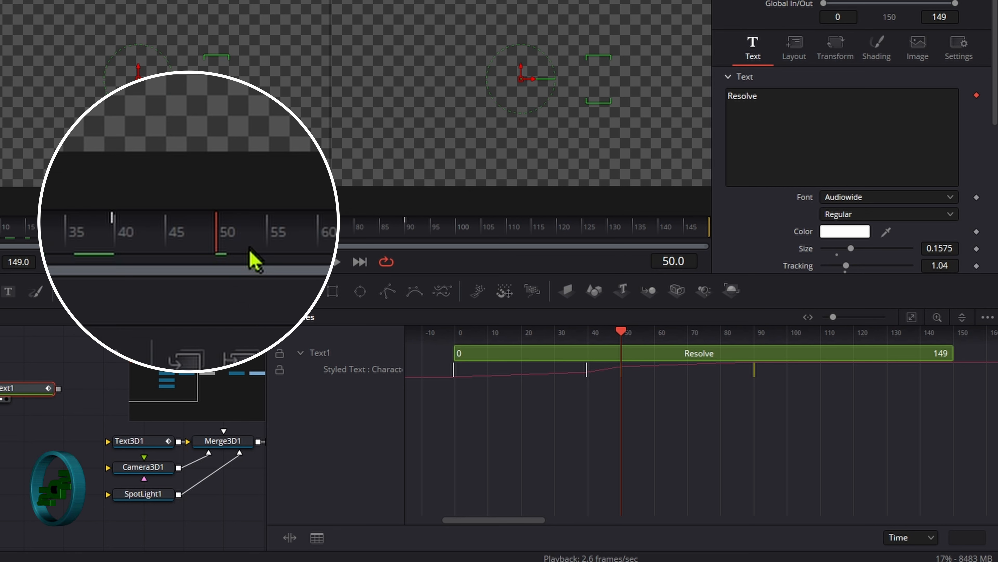
Step: Deselect the keyframes and scrub the timeline to about frame 93 to review the second animation section
left_click(247, 254)
left_click_drag(247, 253, 219, 253)
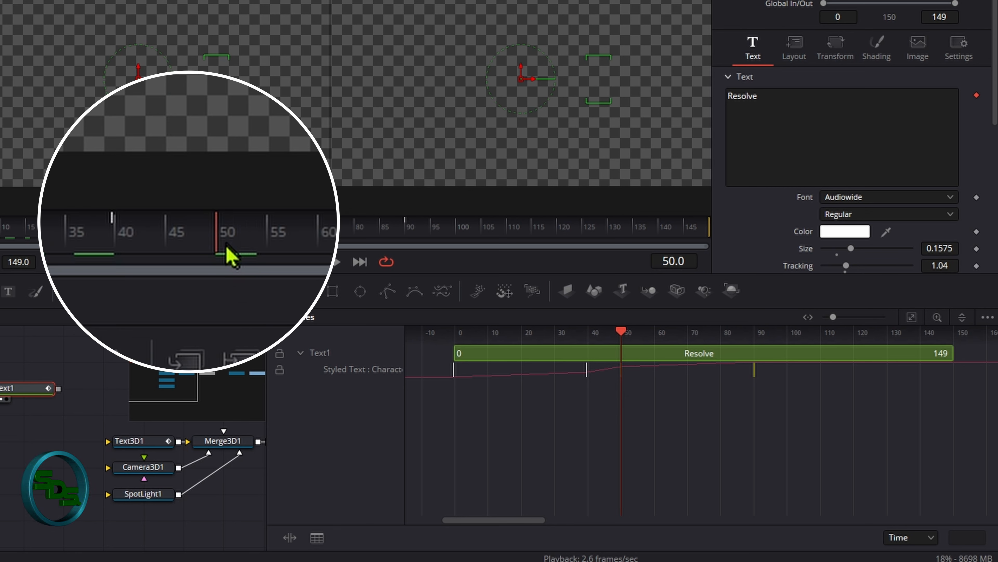
left_click(468, 386)
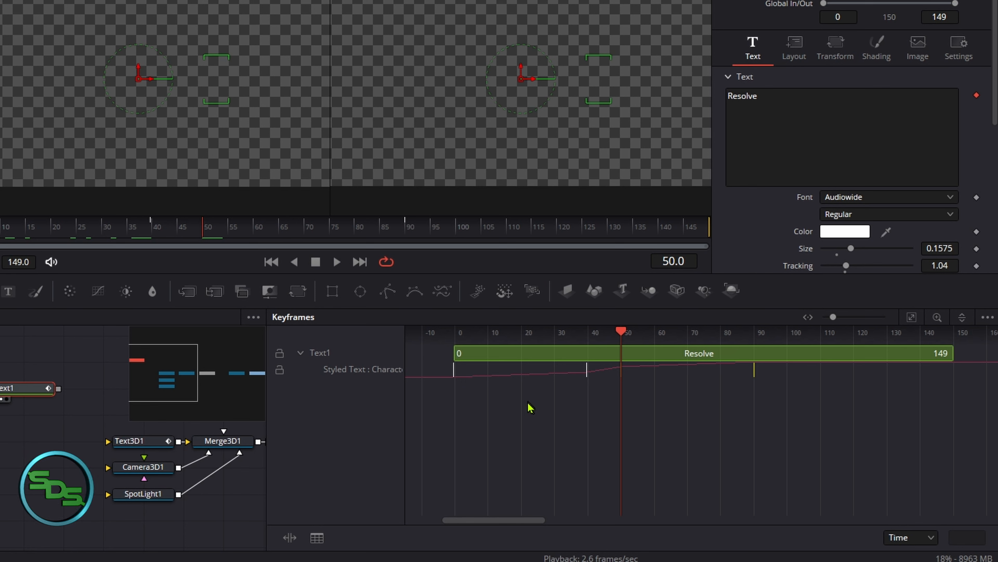
left_click_drag(111, 231, 245, 230)
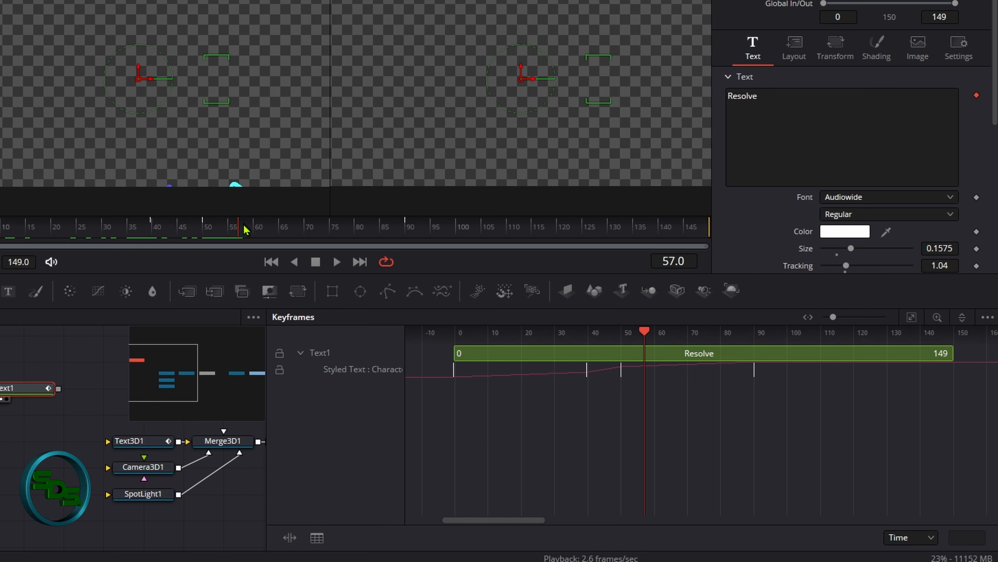
left_click_drag(246, 230, 425, 226)
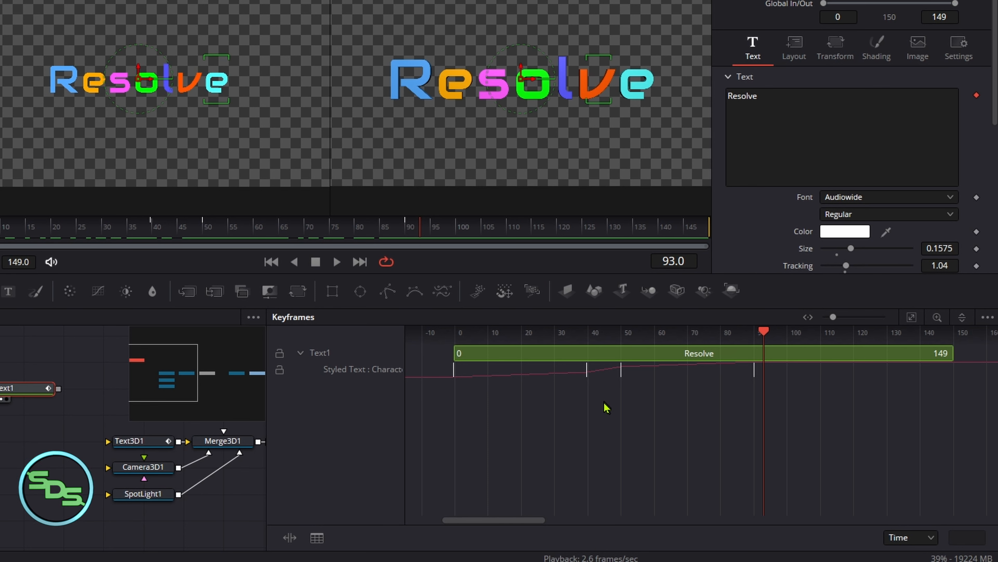
Step: Select the second keyframe pair, at frames 50 and 90, reverse it, and check the animation near frame 91
left_click_drag(605, 401, 793, 374)
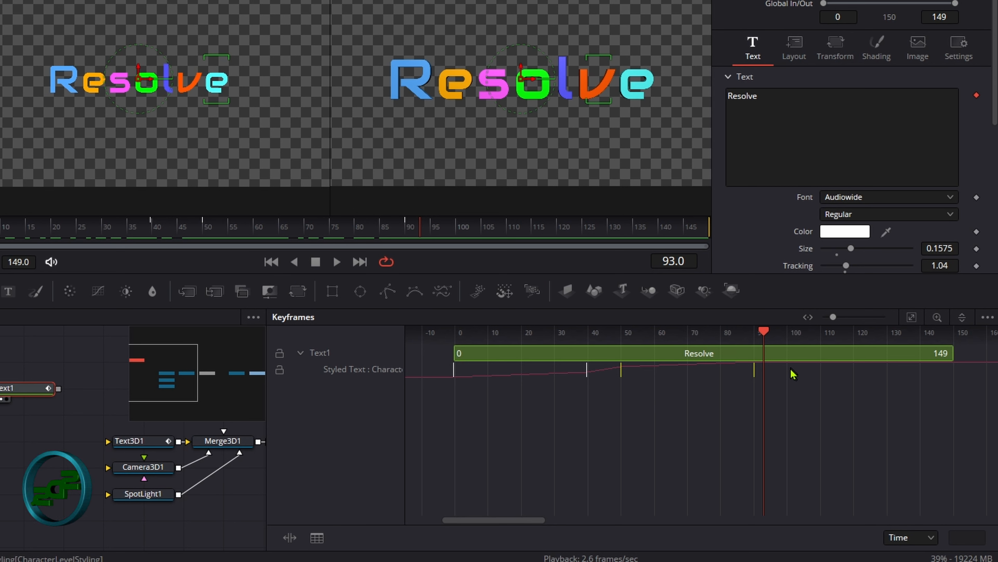
right_click(716, 374)
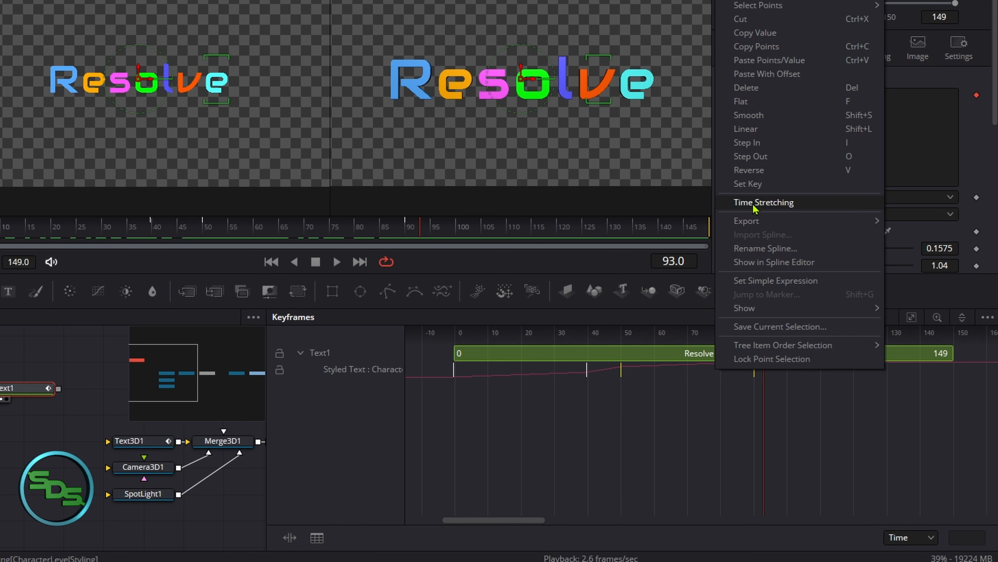
left_click(760, 173)
mouse_move(418, 234)
left_mouse_down()
mouse_move(2, 231)
mouse_move(417, 232)
left_mouse_up()
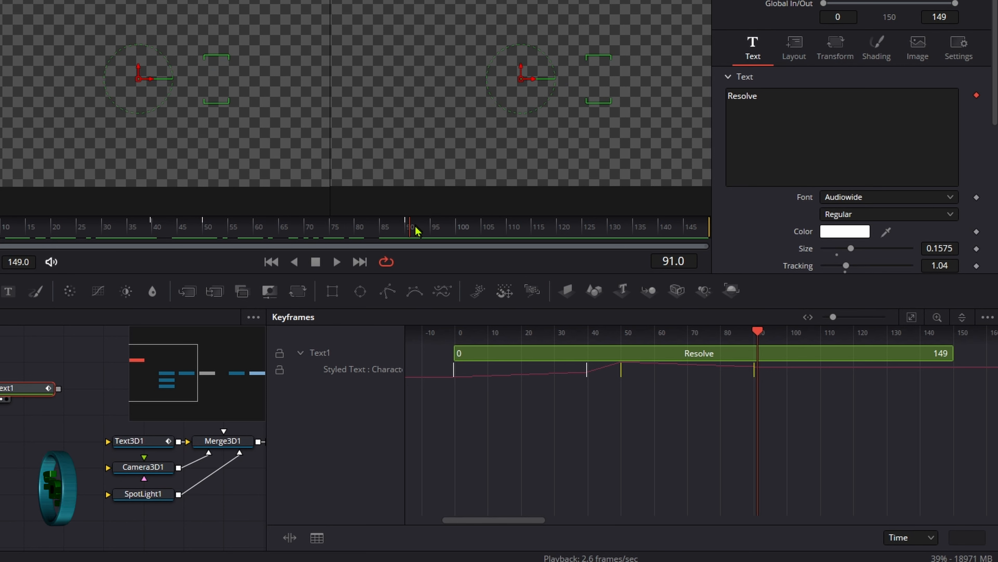
Step: Collapse the Text1 track and hide the Keyframes editor
left_click(300, 353)
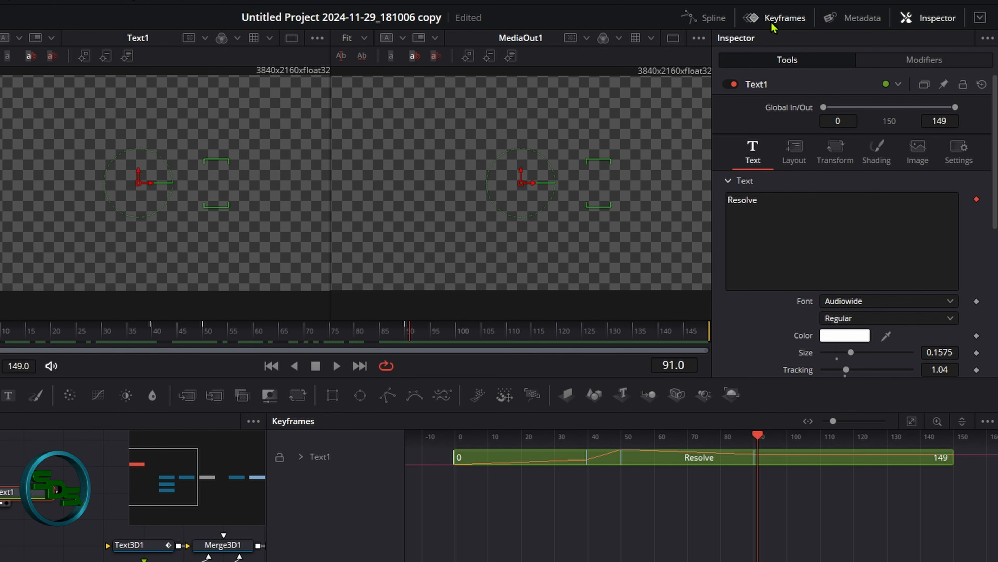
left_click(772, 23)
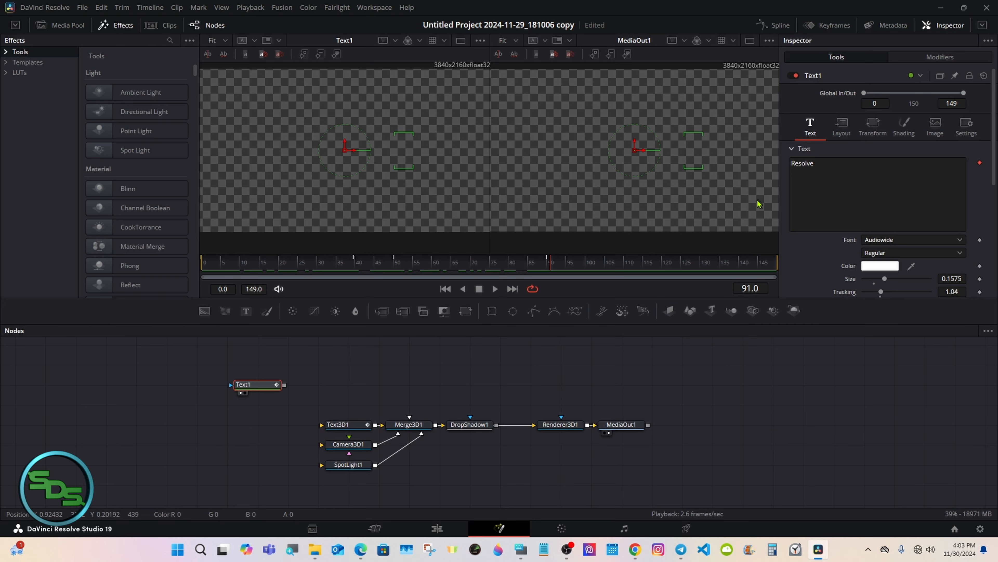
Step: Check the fly-out animation at frames 88 and 80, and save the project
left_click(540, 267)
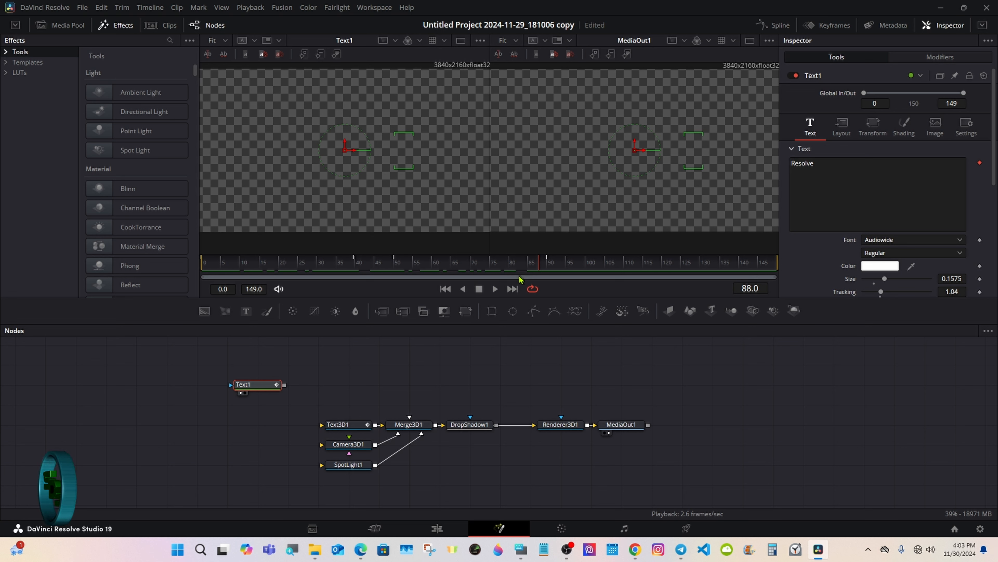
key("ctrl+s")
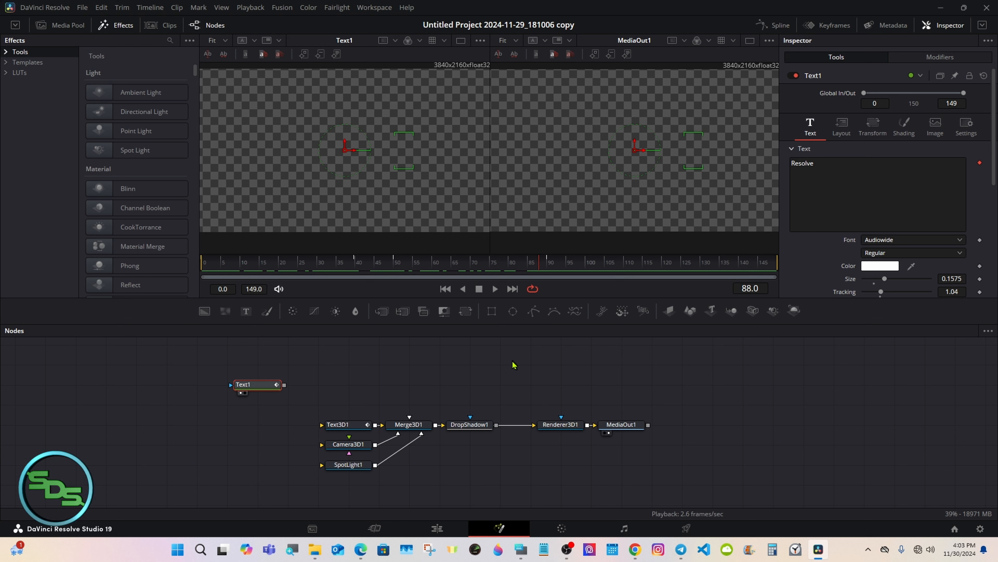
left_click(515, 265)
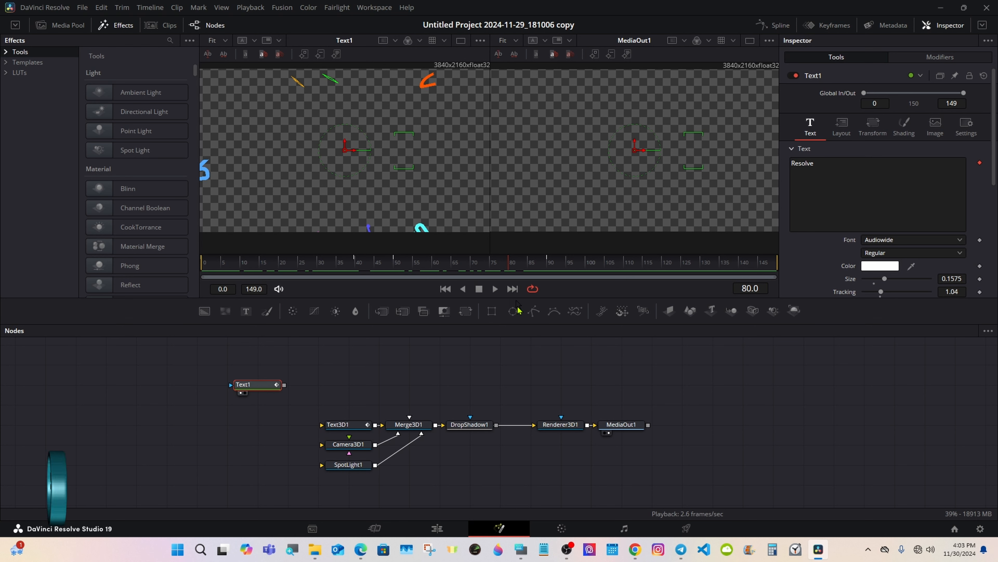
Step: Widen the gap between Renderer3D1 and MediaOut1, and open the on-screen keyboard clear of the nodes
left_click_drag(605, 429, 666, 429)
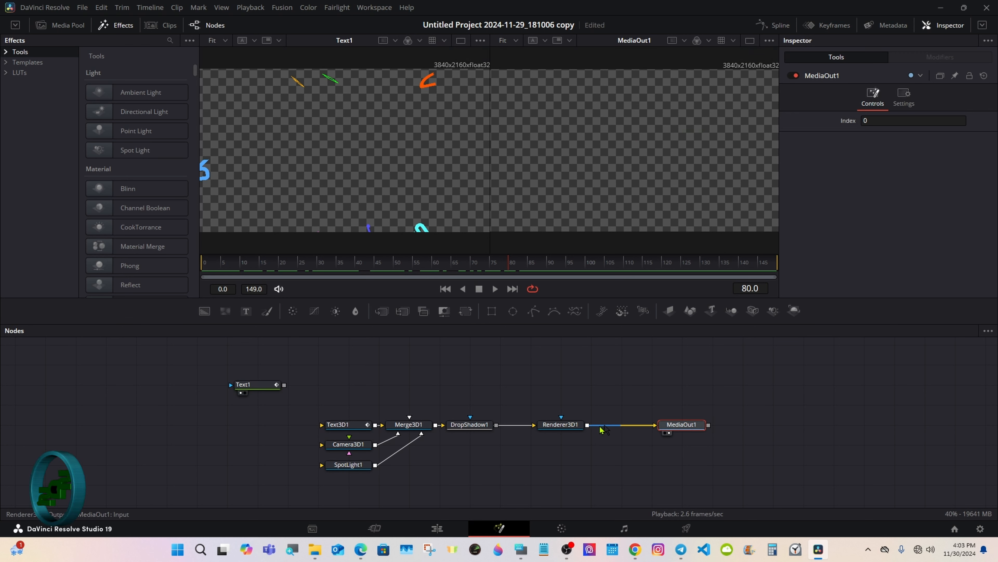
left_click_drag(562, 426, 532, 426)
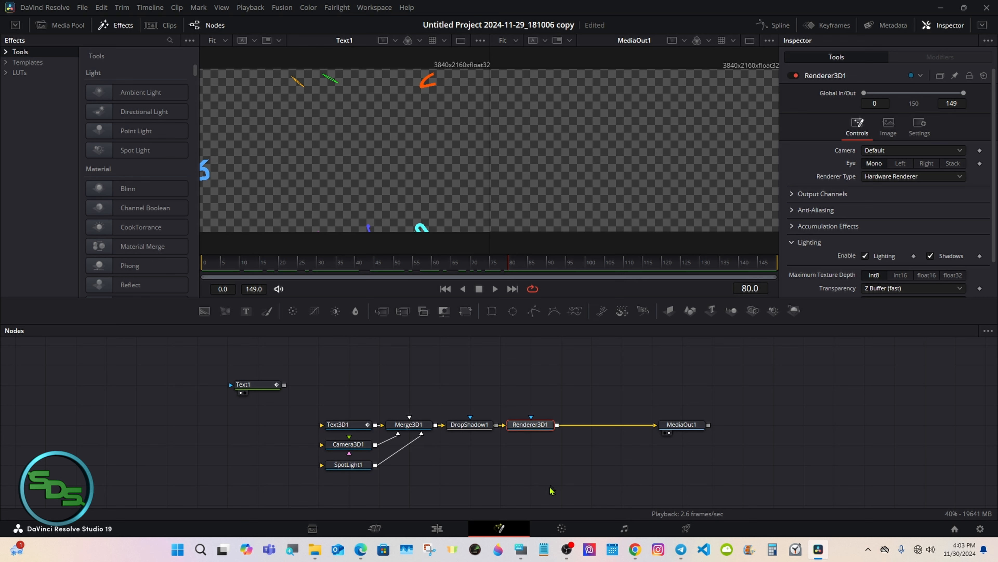
mouse_move(521, 550)
left_click(521, 497)
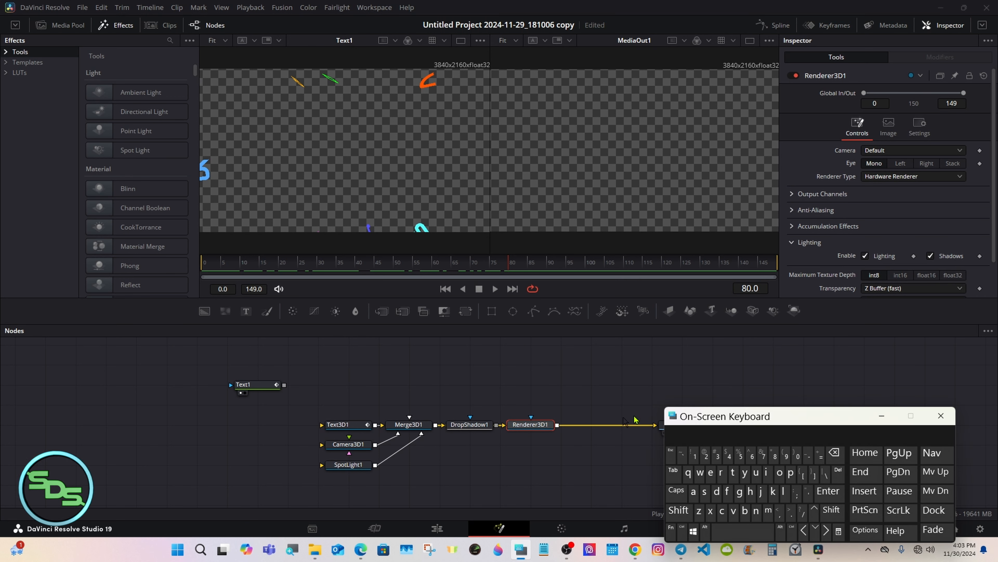
left_click_drag(721, 410, 788, 377)
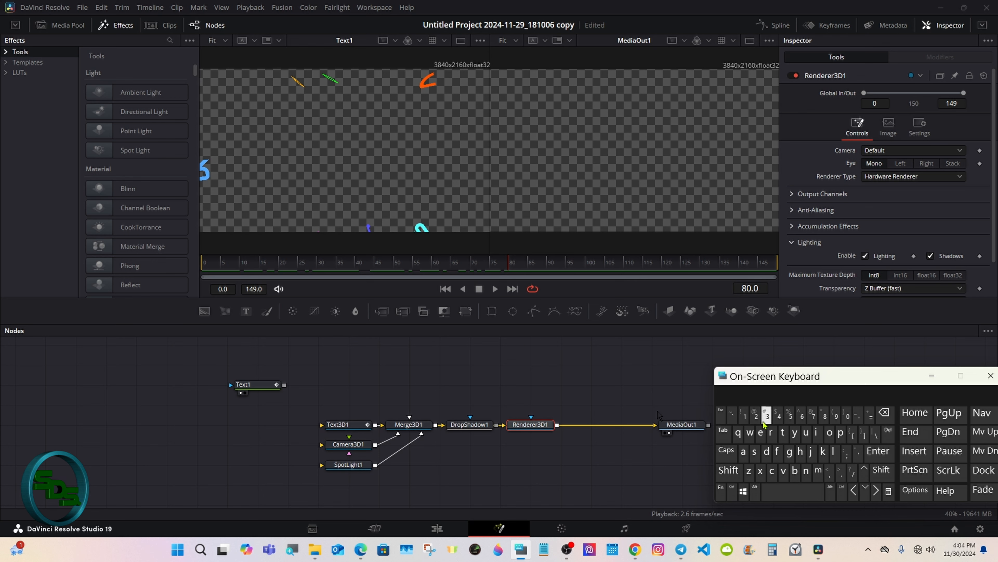
Step: Search the tool selector for "key" and add a Keyframe Stretcher between Renderer3D1 and MediaOut1
left_click(728, 470)
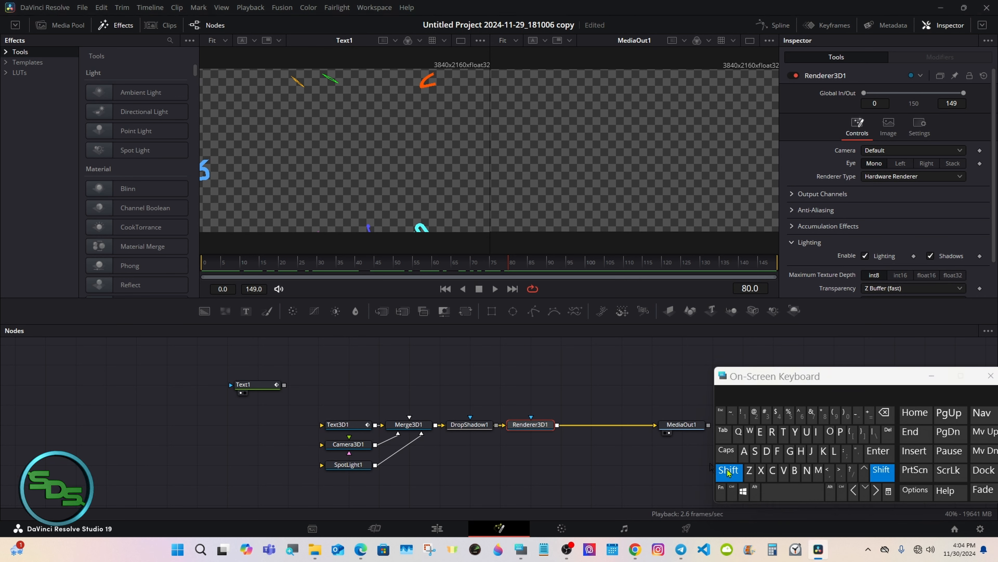
left_click(784, 491)
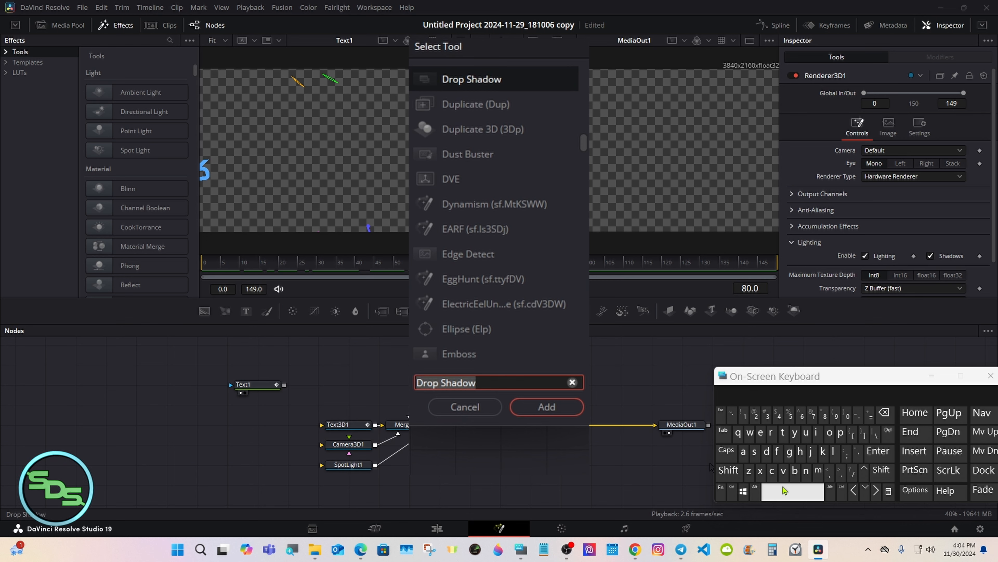
left_click(823, 451)
left_click(761, 432)
left_click(795, 432)
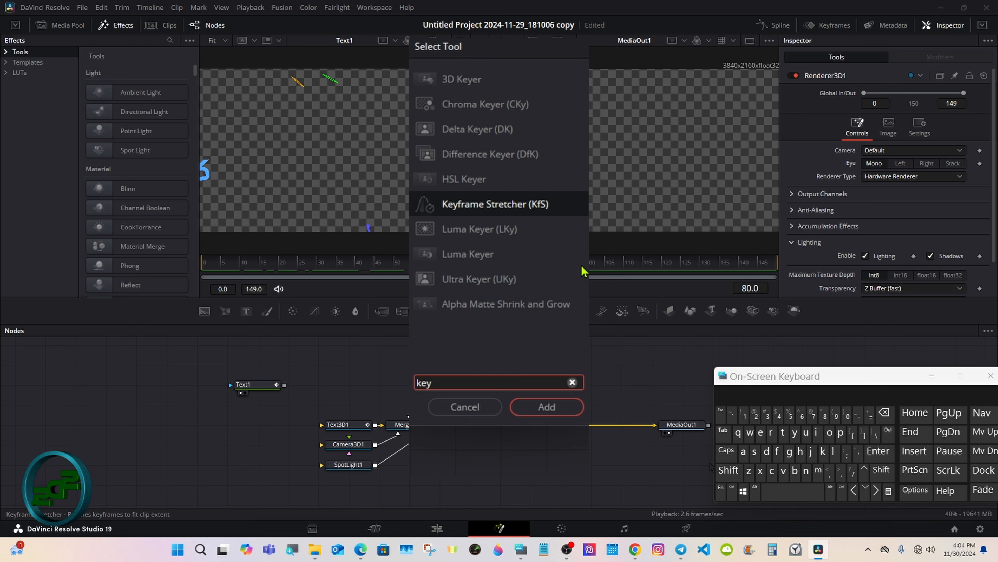
left_click(511, 206)
left_click(531, 357)
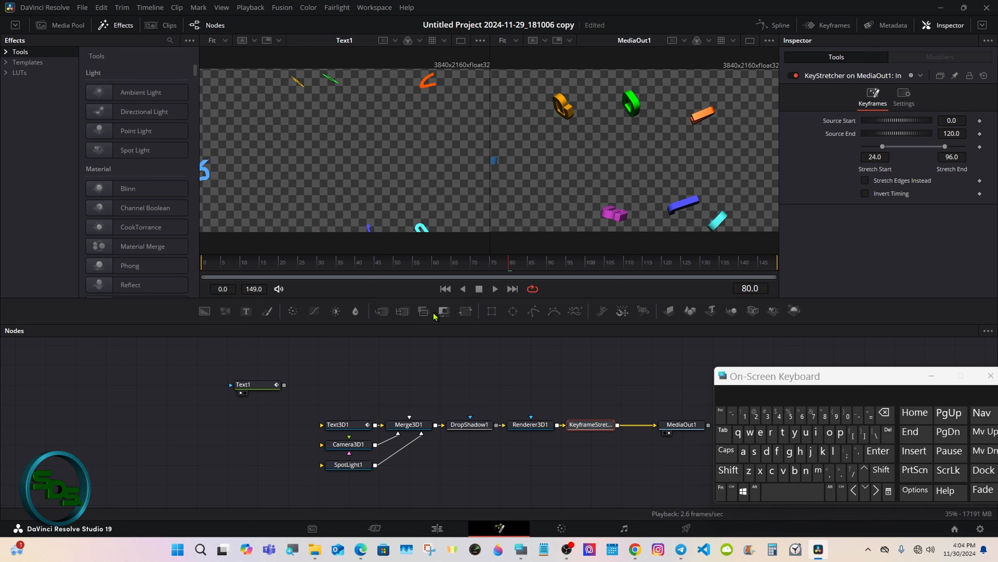
Step: Select the Text1 node and compare the letter animation at frames 40 and 39
left_click(263, 386)
left_click(357, 265)
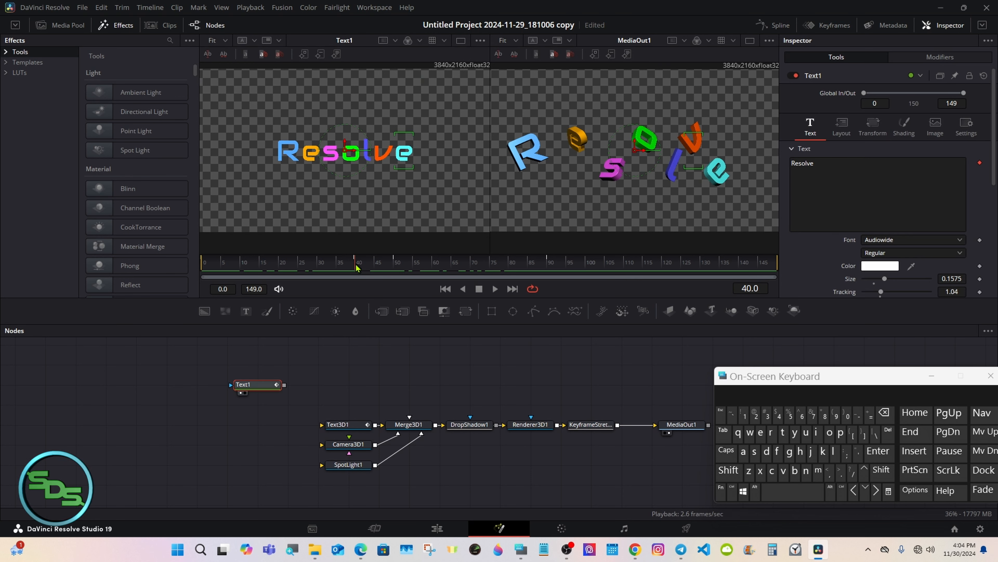
left_click(982, 25)
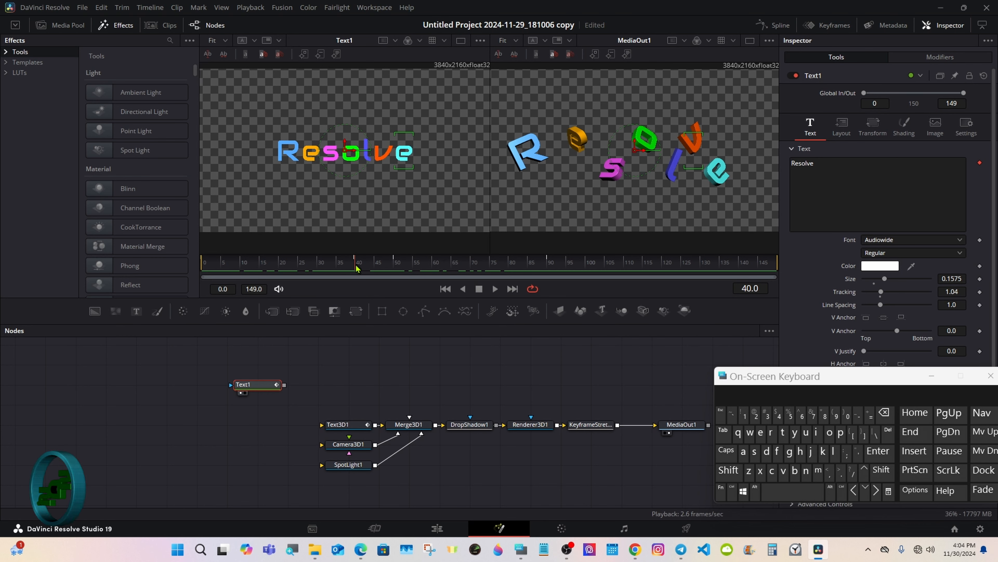
left_click_drag(357, 267, 355, 267)
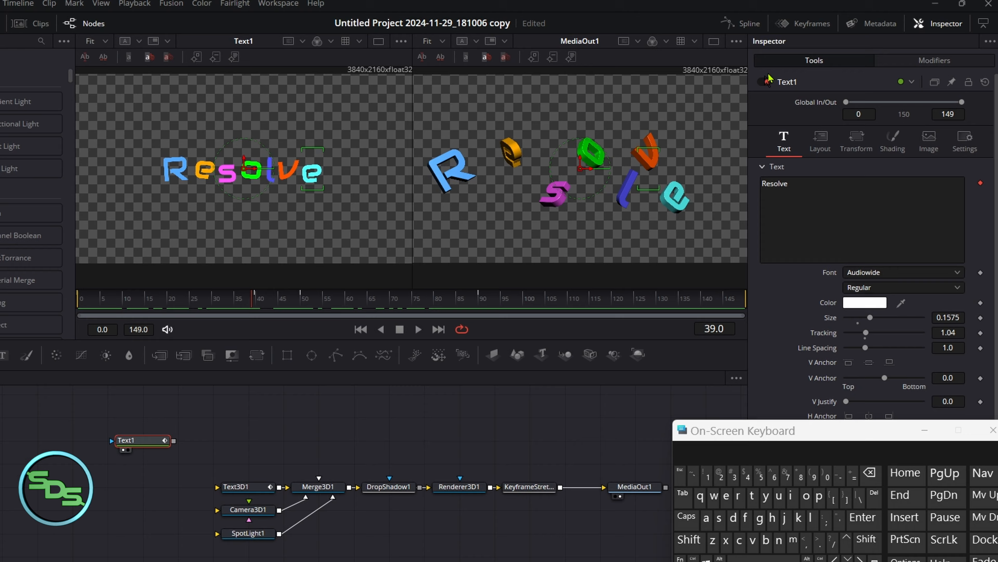
Step: Show the Keyframes editor without the on-screen keyboard in the way, and expand the Text1 track
left_click(830, 25)
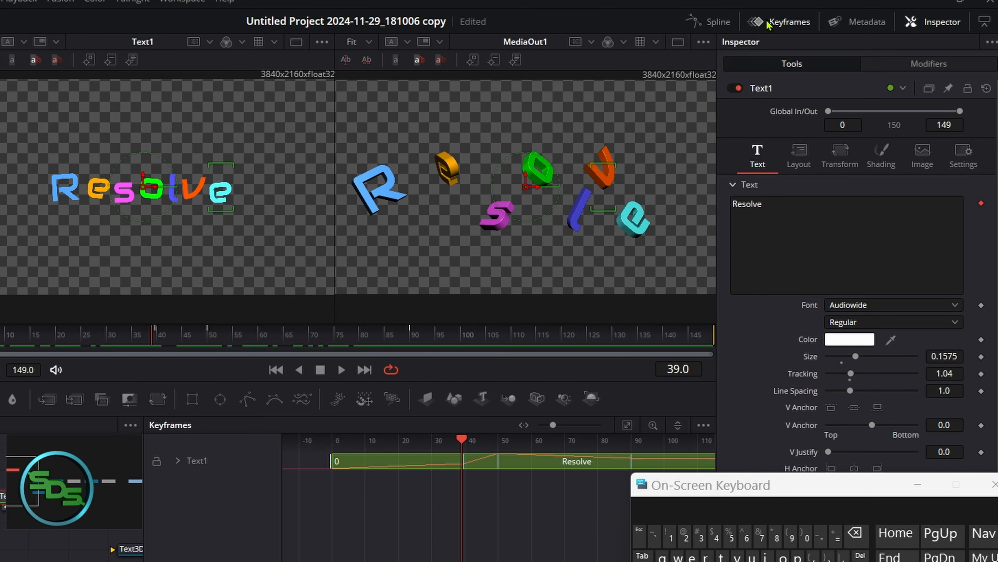
left_click(929, 486)
left_click(985, 21)
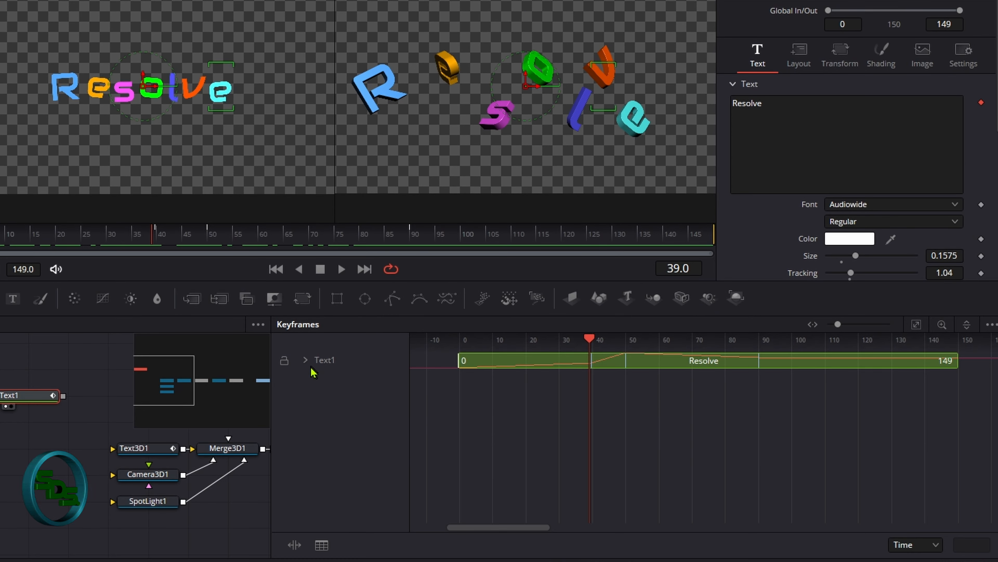
left_click(306, 360)
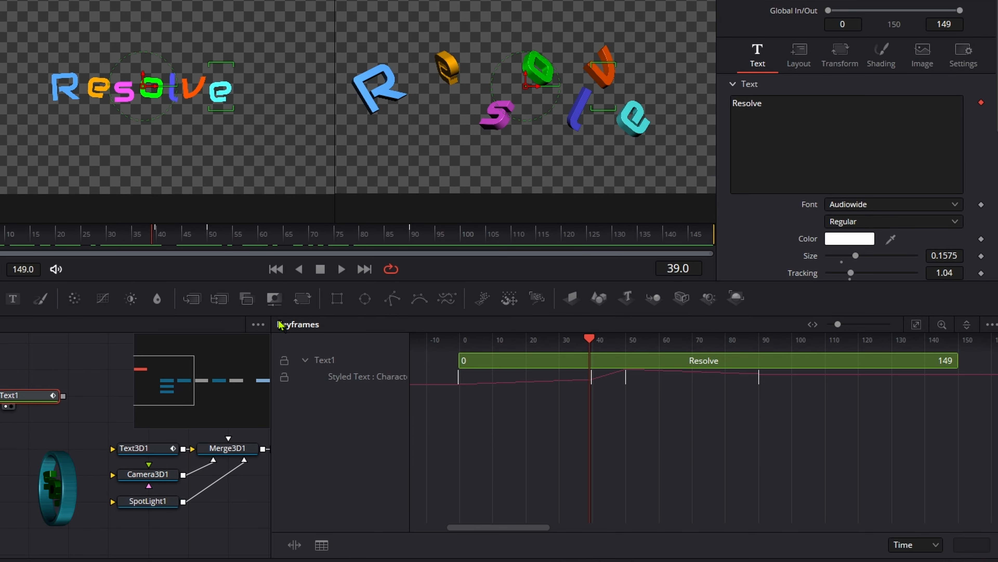
Step: Nudge Text1's first keyframe pair slightly later so that its second keyframe aligns with frame 40
left_click(140, 258)
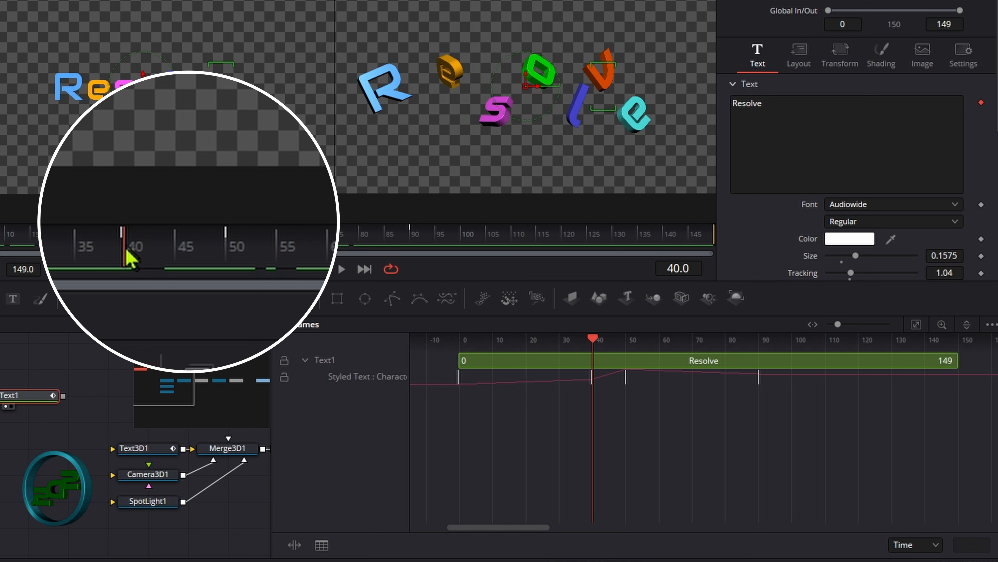
left_click_drag(433, 402, 602, 377)
left_click_drag(458, 378, 459, 377)
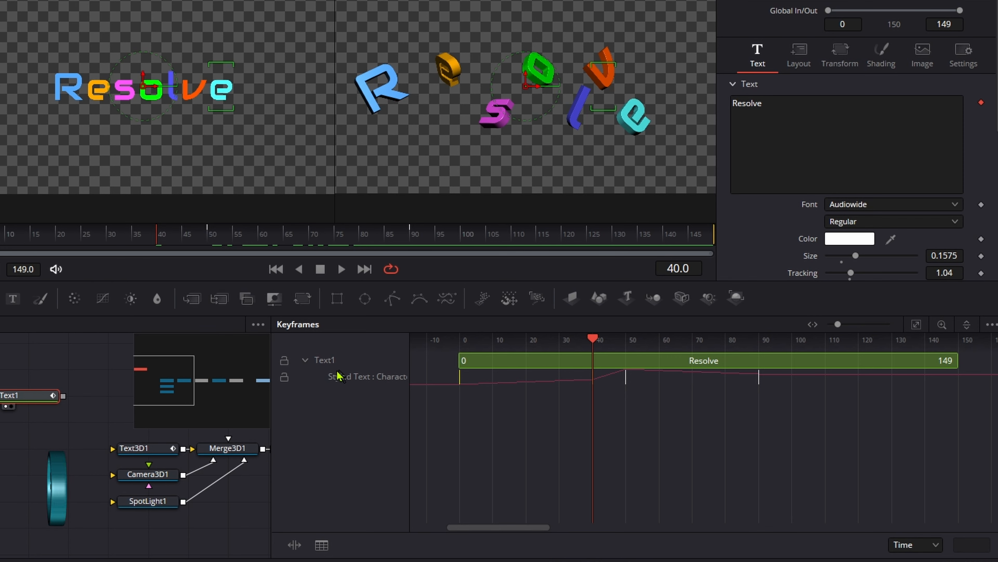
Step: Collapse the Text1 track, hide the Keyframes editor, and save the project after checking the title at frames 39 and 40
left_click(305, 360)
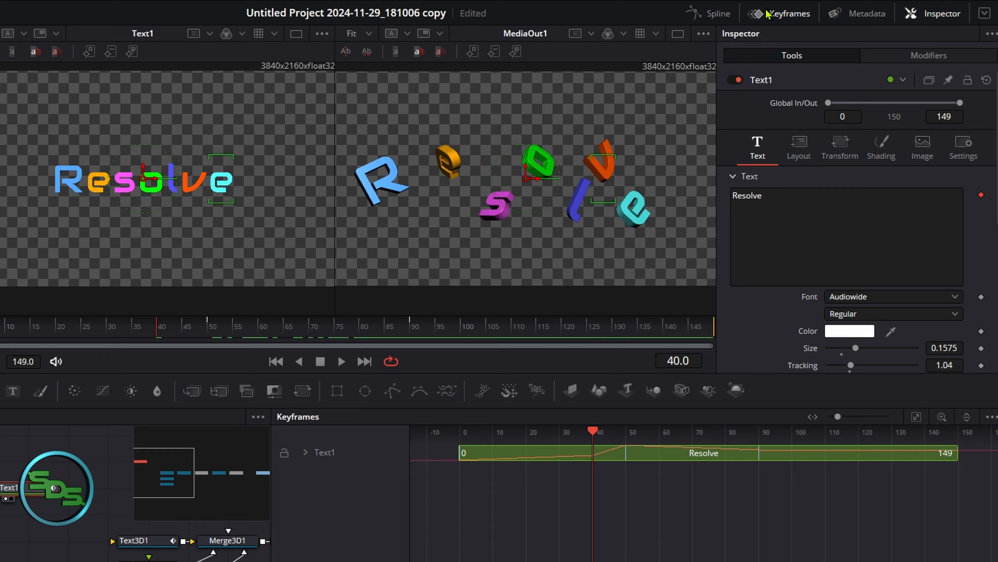
left_click(766, 13)
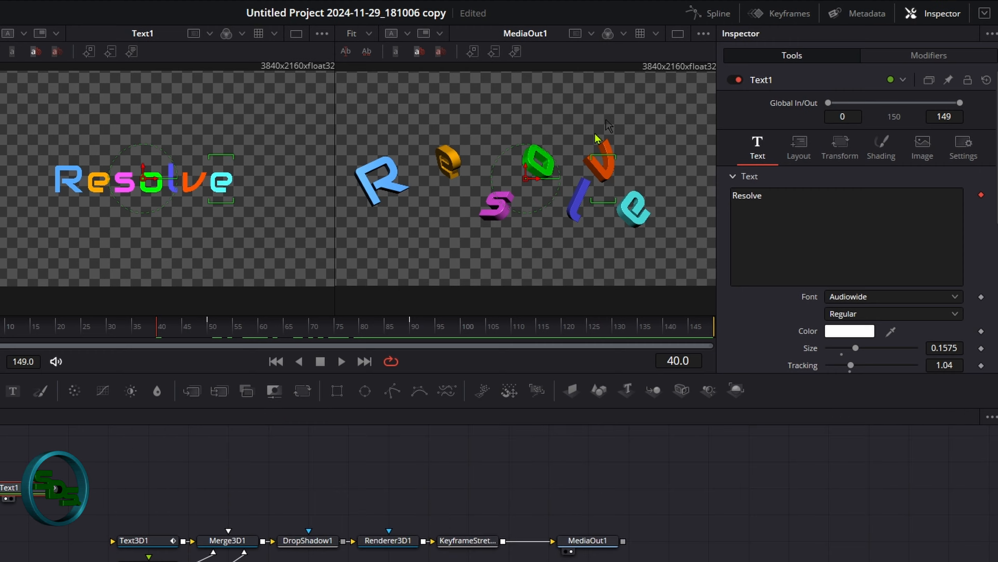
left_click(156, 338)
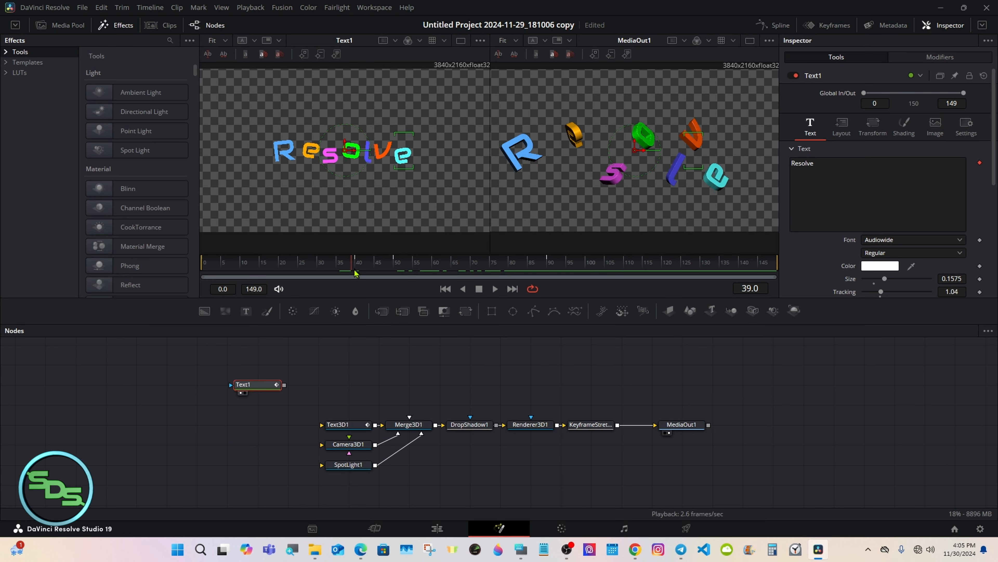
left_click_drag(355, 272, 359, 273)
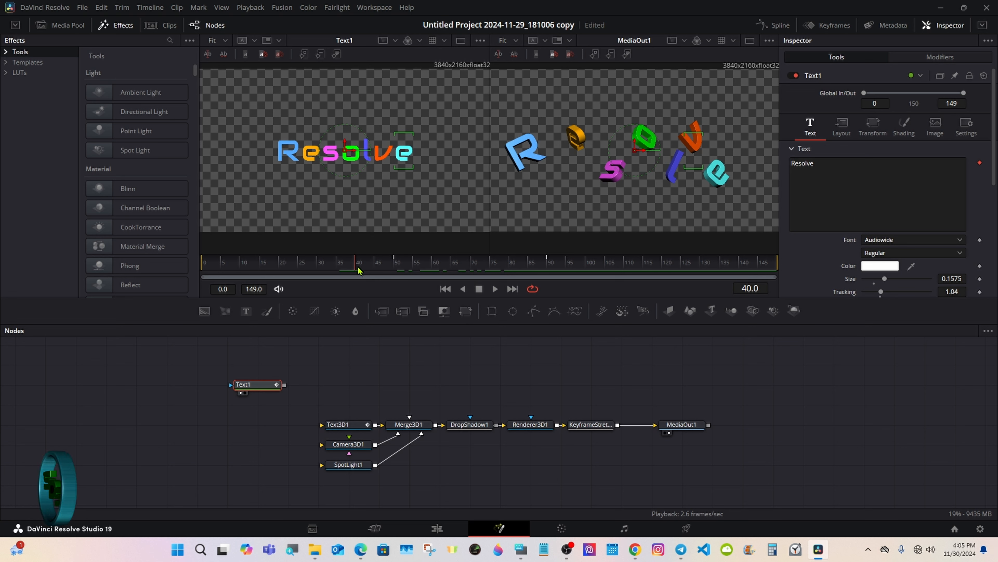
key("ctrl+s")
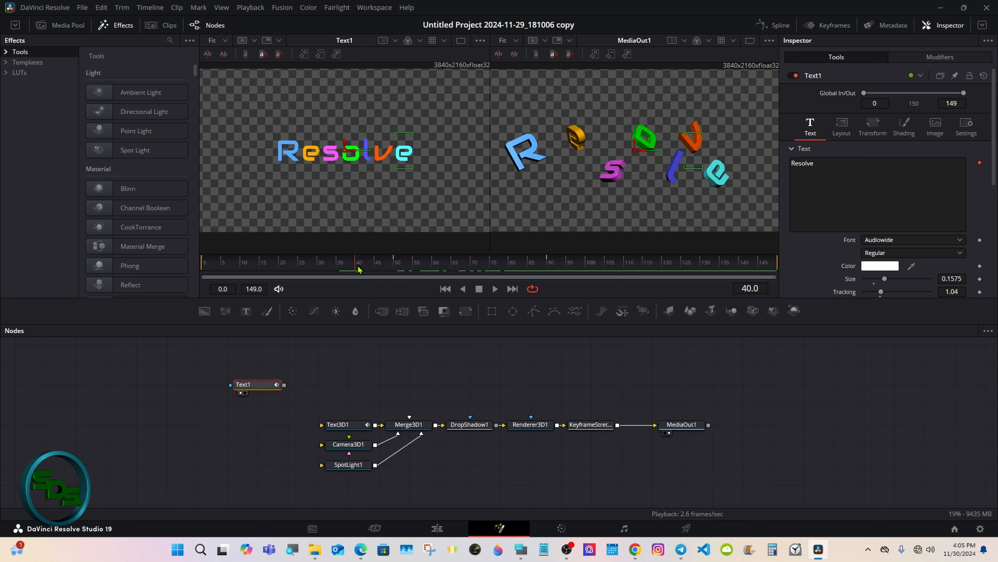
mouse_move(357, 269)
left_mouse_down()
mouse_move(397, 264)
mouse_move(313, 263)
mouse_move(468, 263)
mouse_move(357, 264)
left_mouse_up()
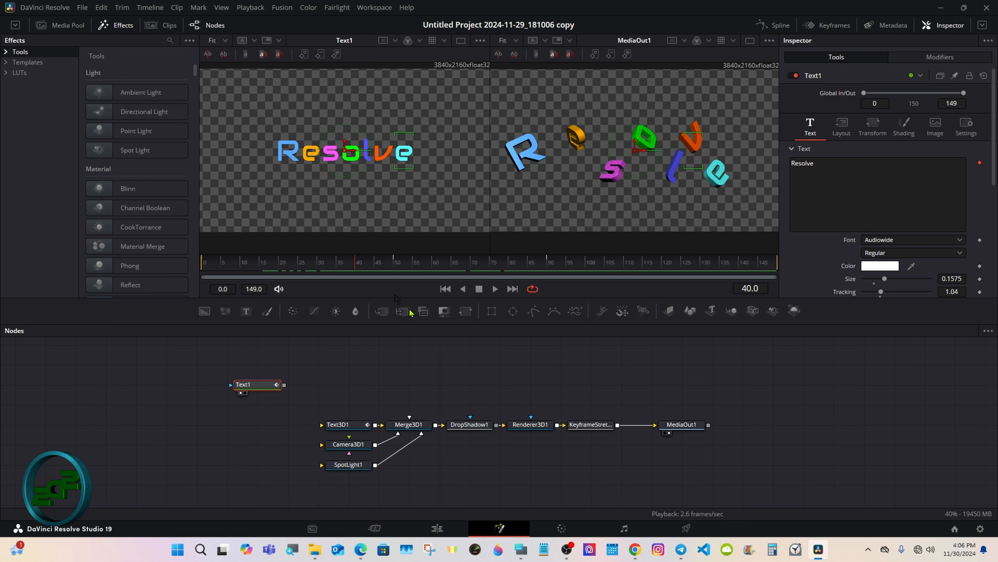
Step: Set the Keyframe Stretcher's Stretch Start to 49 and Stretch End to 50, using the on-screen keyboard
left_click(521, 549)
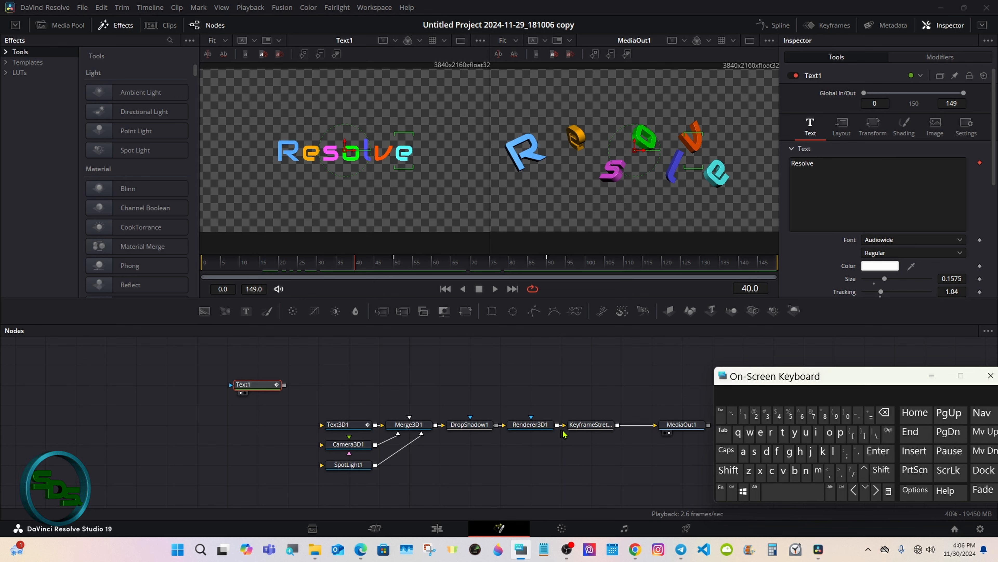
left_click(596, 430)
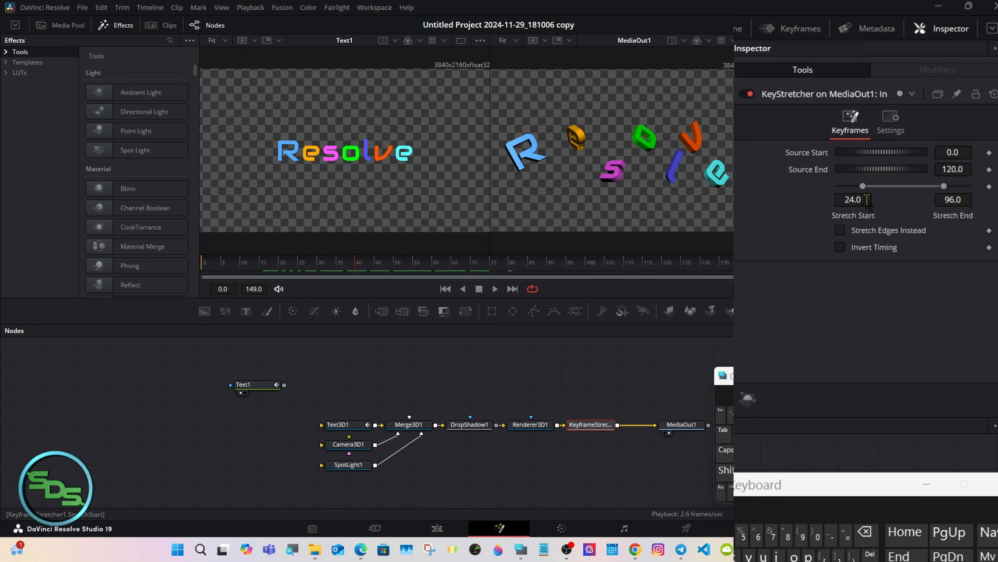
left_click(886, 156)
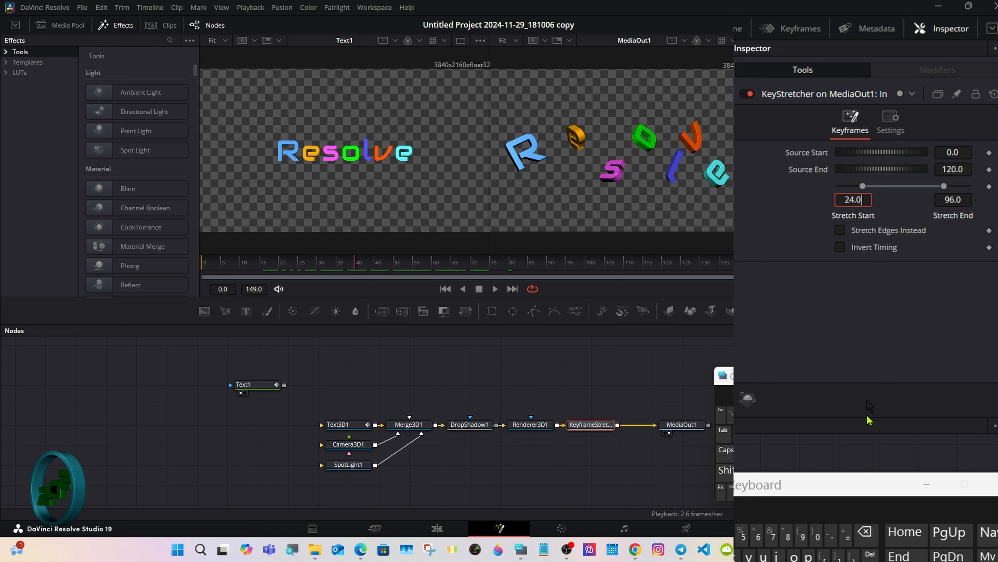
left_click(869, 540)
left_click(732, 543)
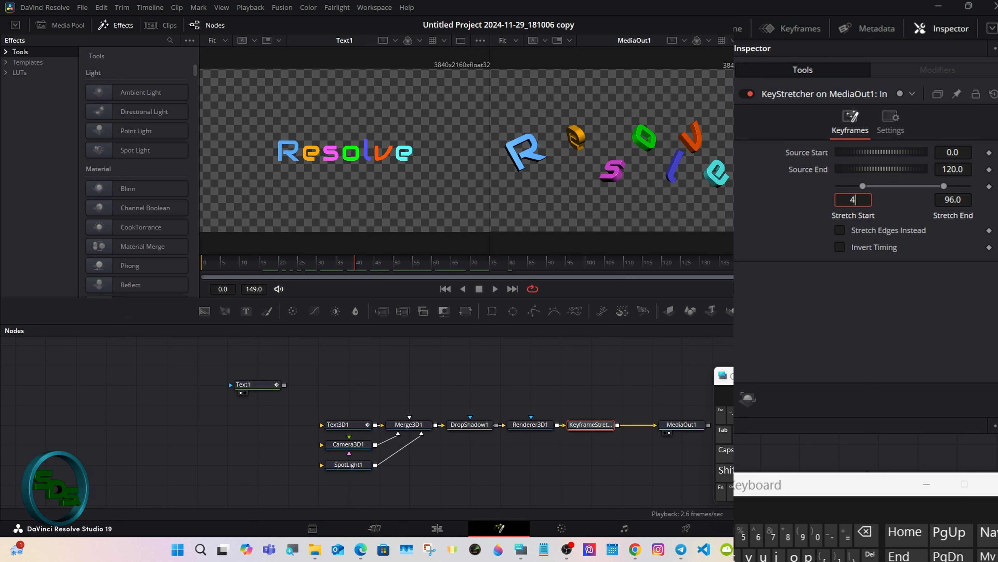
left_click(801, 540)
key("Return")
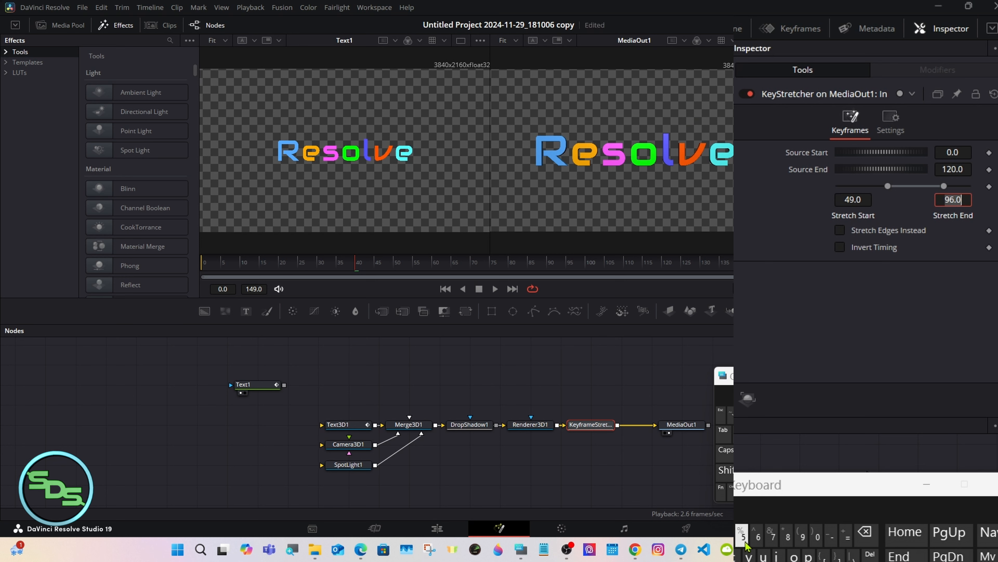
left_click(742, 533)
left_click(818, 534)
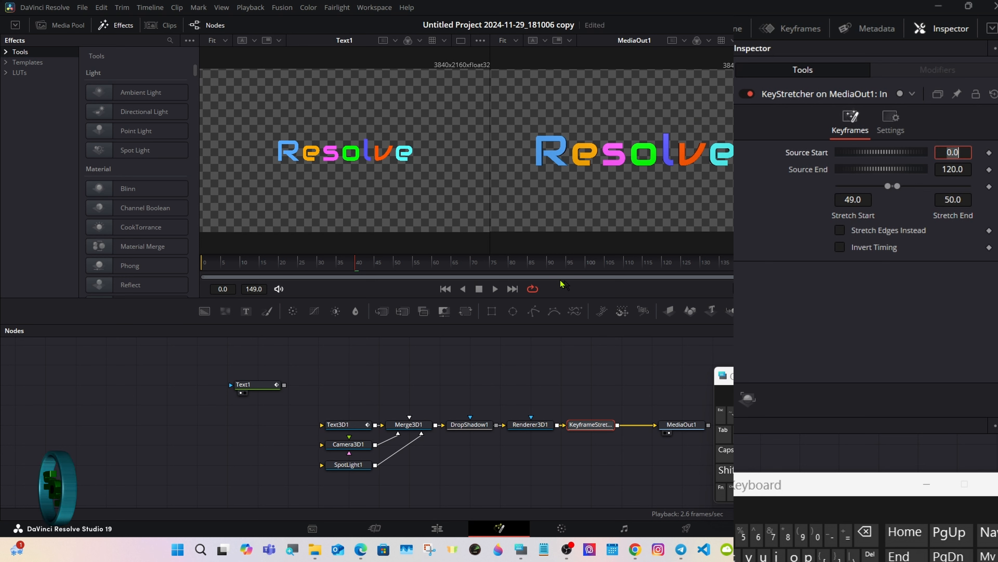
Step: Lower the Keyframe Stretcher's Source End to 99.21 and check the animation around frame 130
left_click(560, 263)
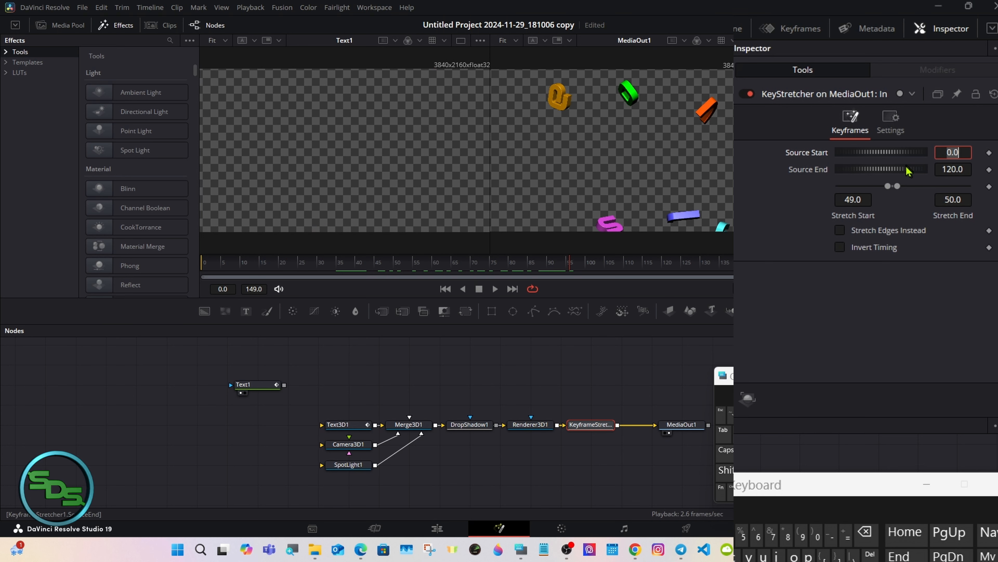
left_click_drag(908, 170, 91, 130)
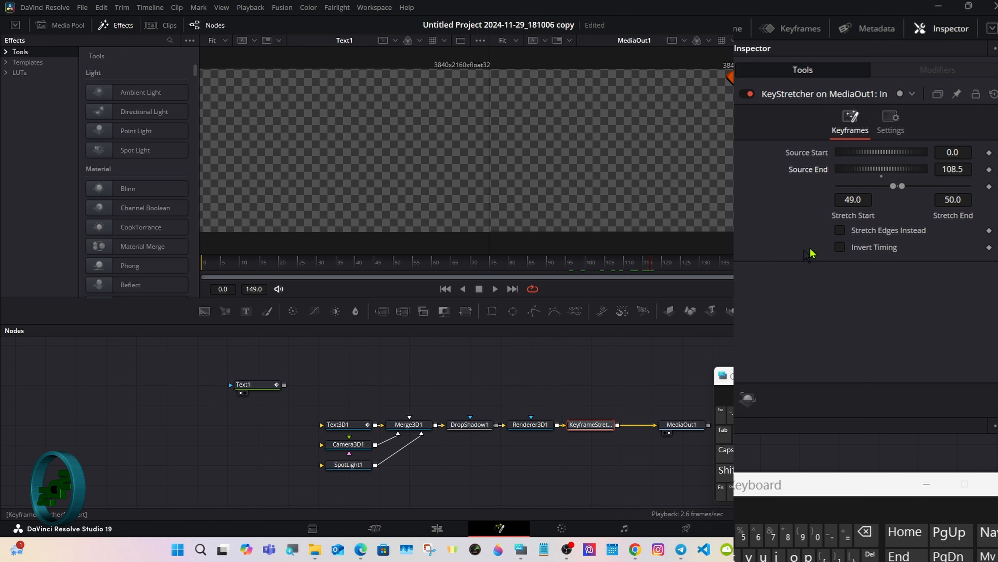
left_click_drag(903, 173, 280, 136)
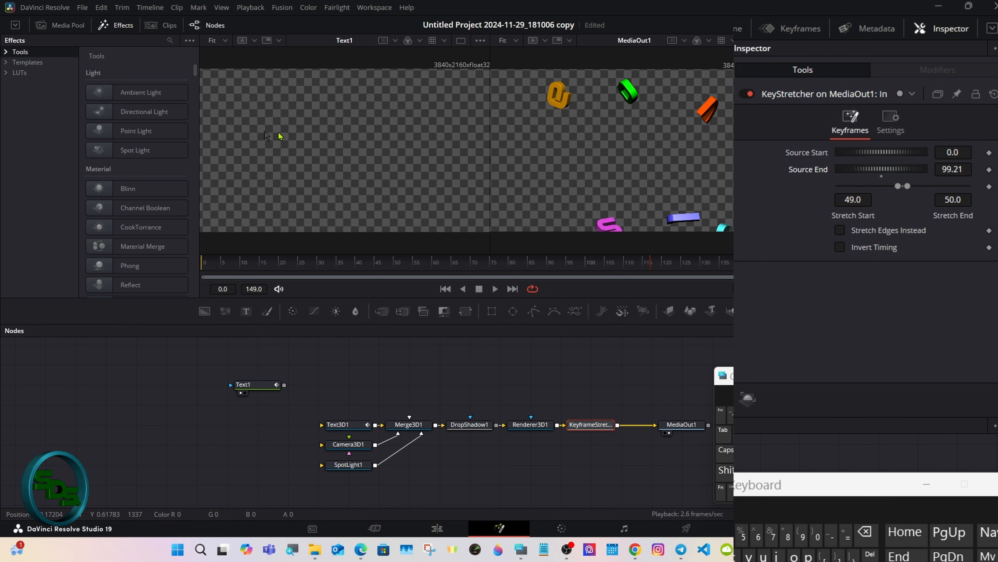
left_click(705, 266)
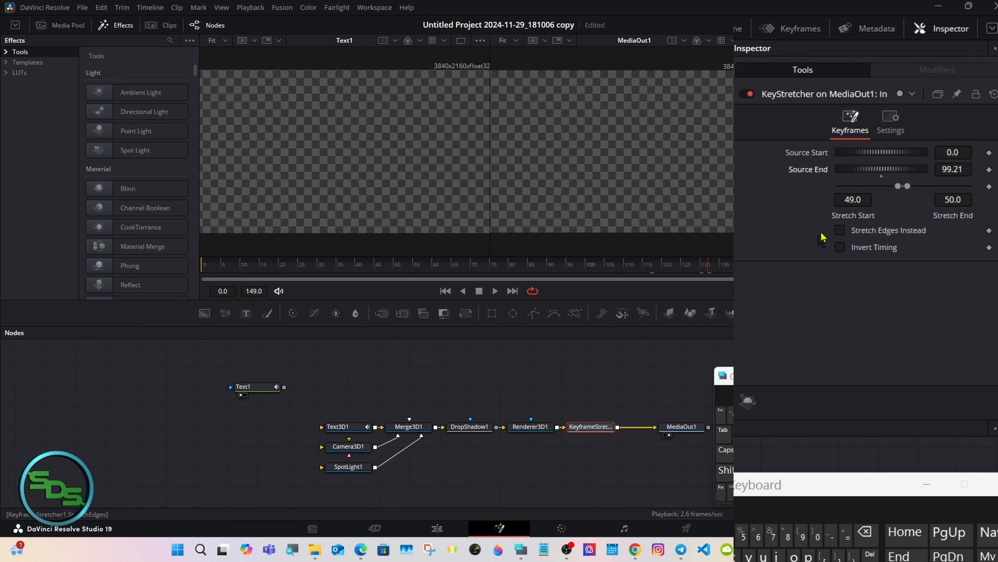
Step: Lower the Keyframe Stretcher's Source End to 89.406 and play back the animation to check its timing
left_click_drag(893, 170, 240, 129)
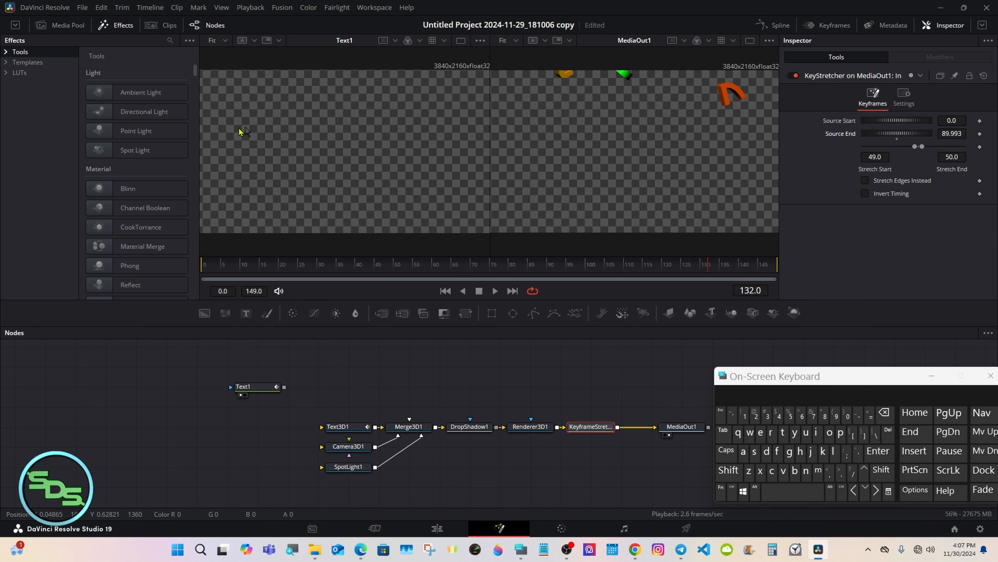
left_click(736, 264)
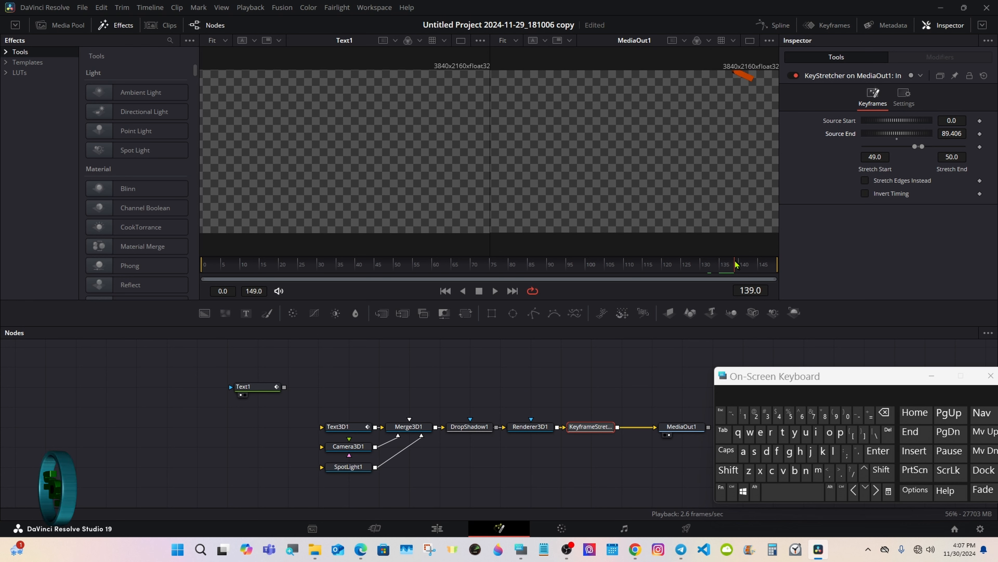
left_click(595, 264)
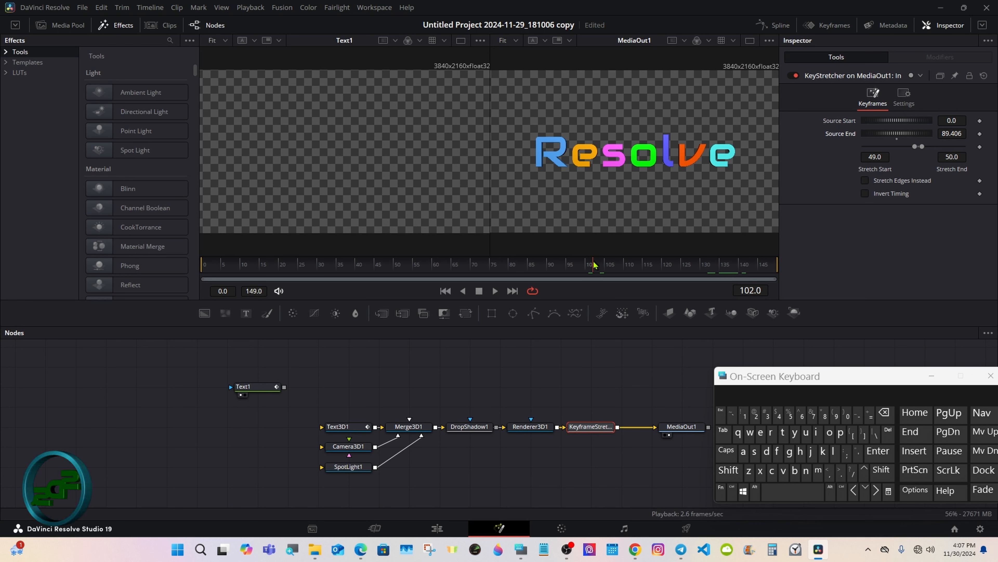
left_click(496, 293)
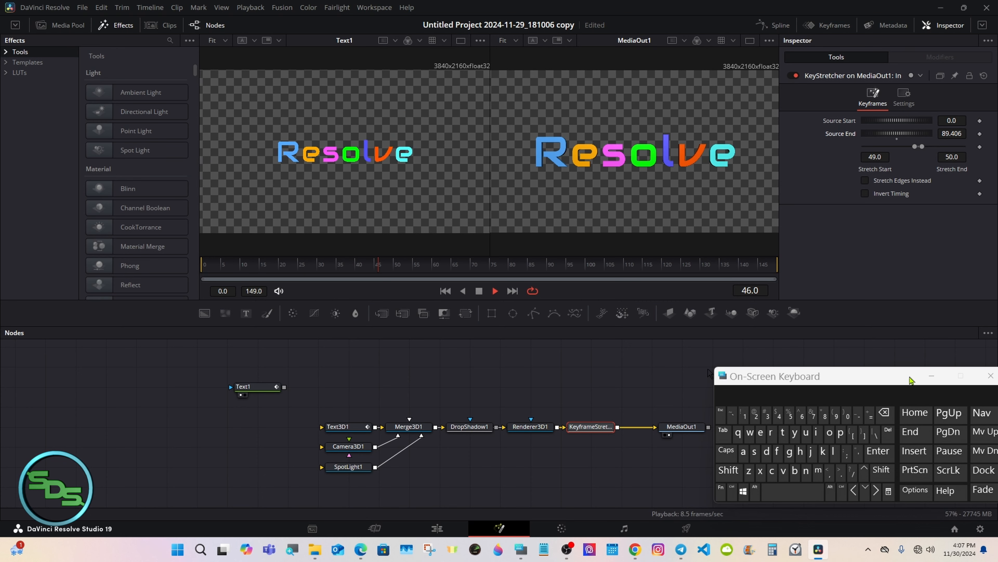
left_click(931, 376)
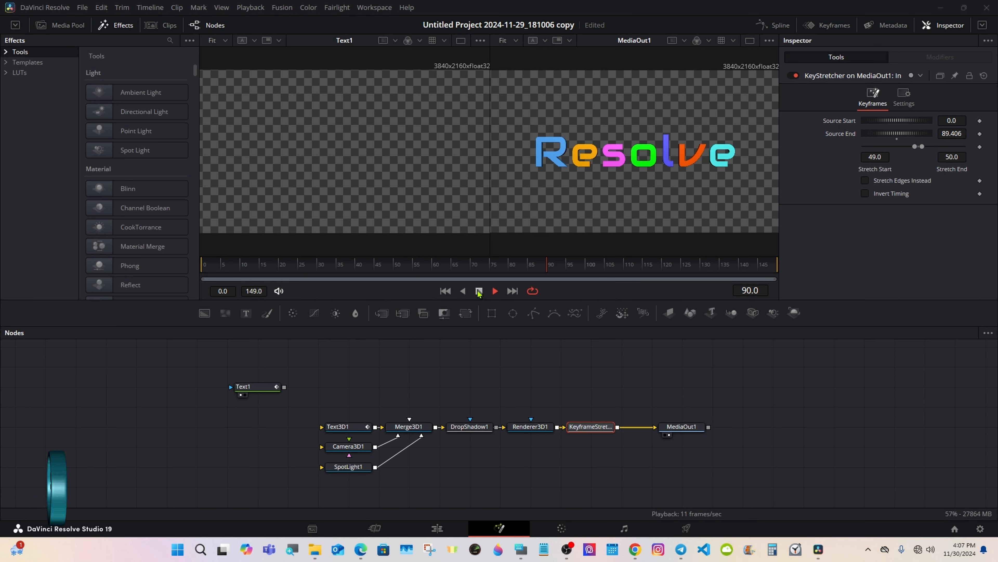
left_click(480, 289)
Step: Display Text1's styled text animation curve in the Spline editor and fit the whole curve in view
left_click(772, 25)
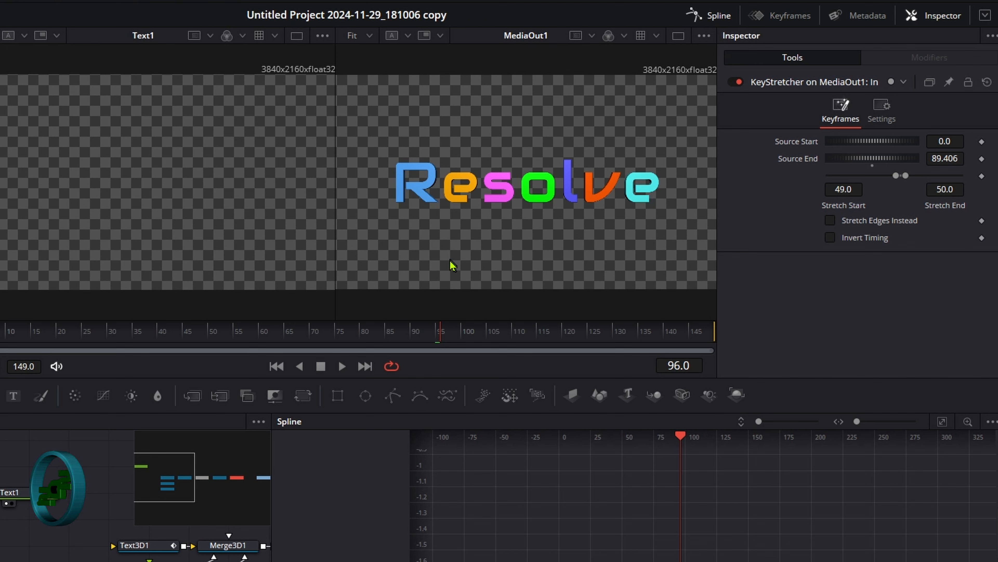
left_click(688, 24)
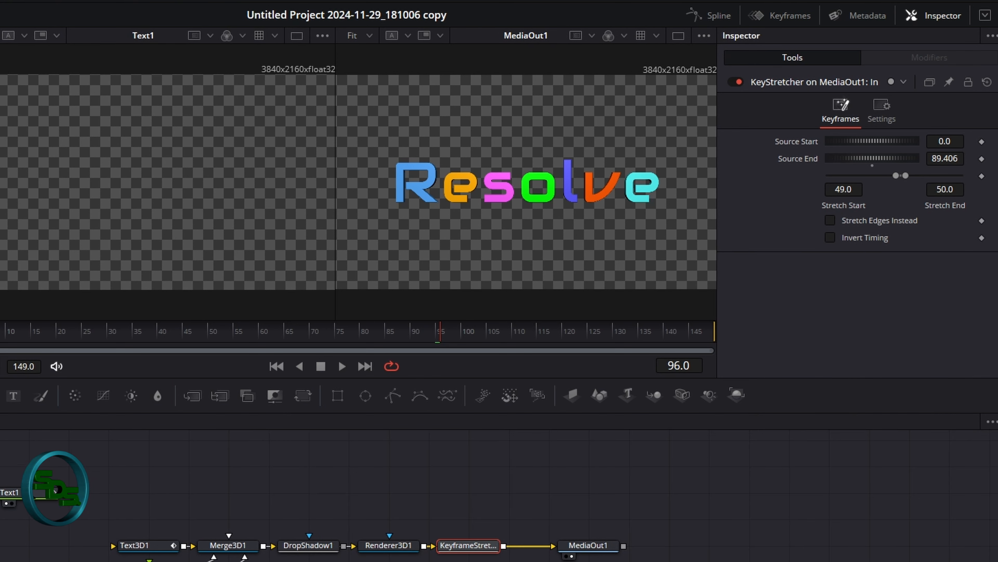
left_click(705, 16)
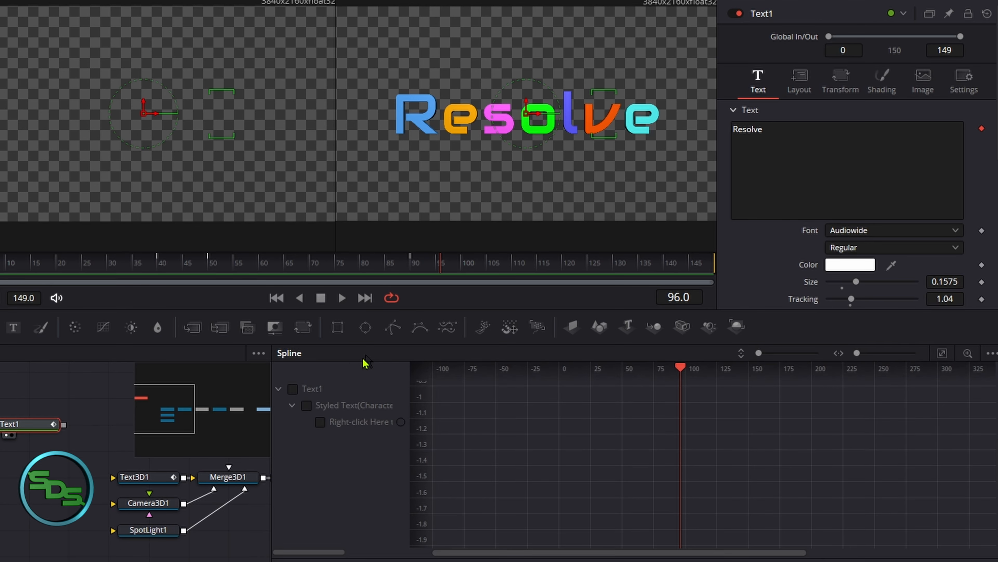
left_click(293, 389)
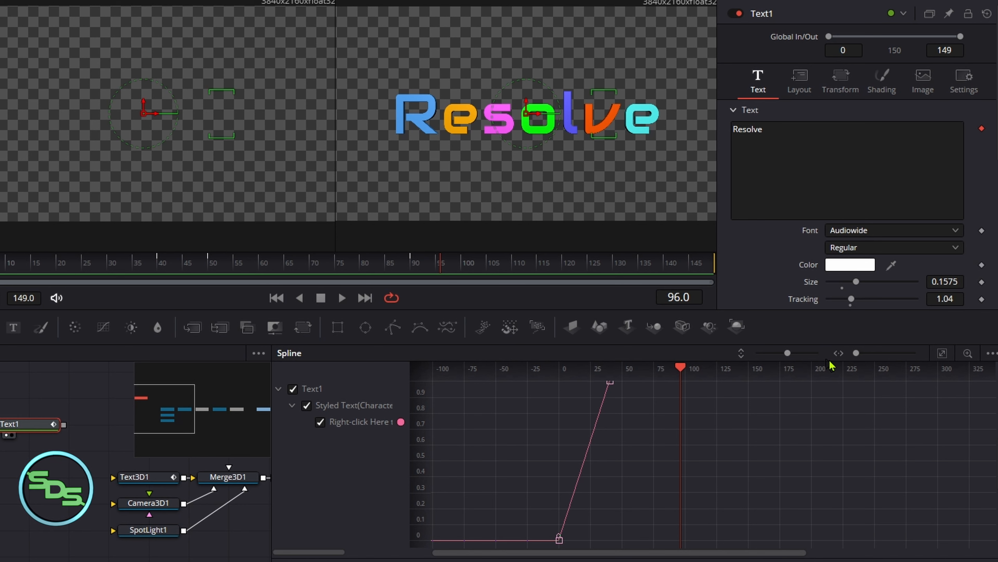
left_click(944, 355)
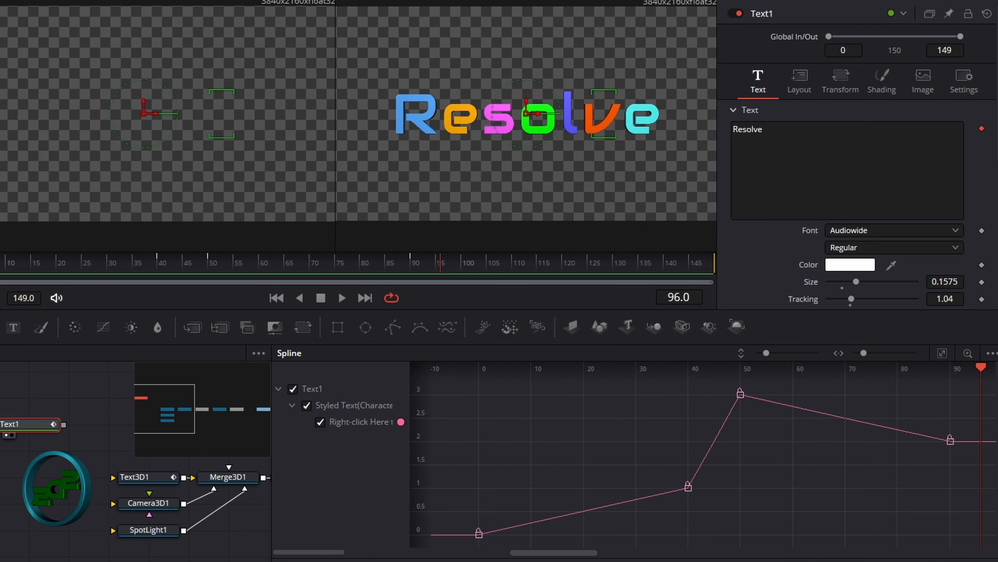
Step: Smooth all of Text1's keyframes in the Spline editor and play back the eased animation
key("ctrl+super+o")
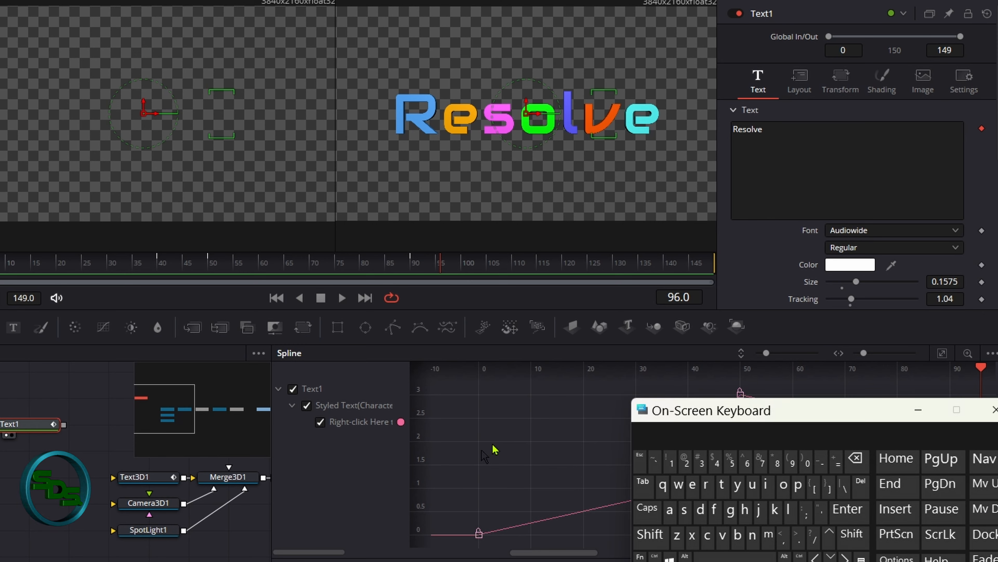
left_click_drag(679, 415, 20, 409)
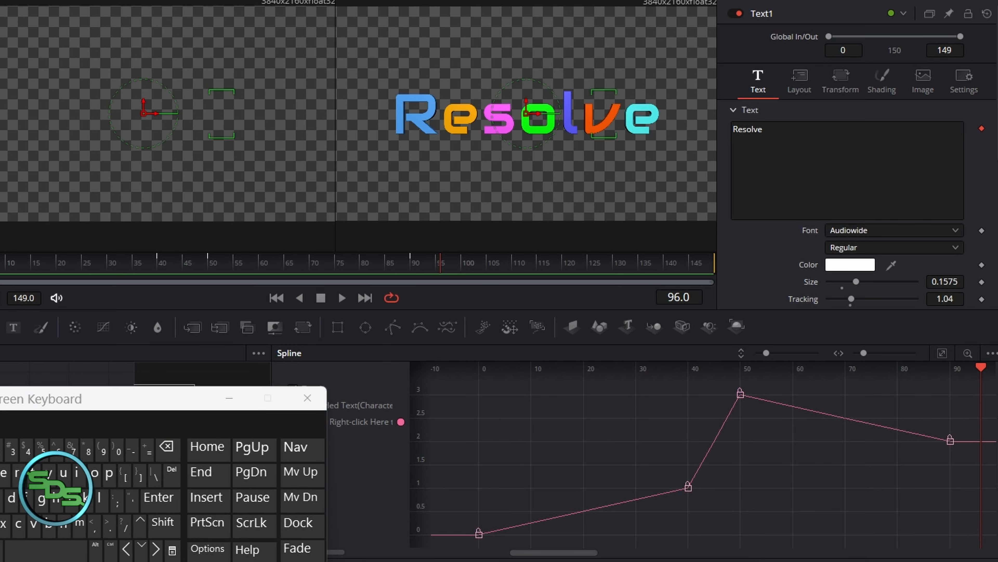
left_click_drag(131, 401, 33, 402)
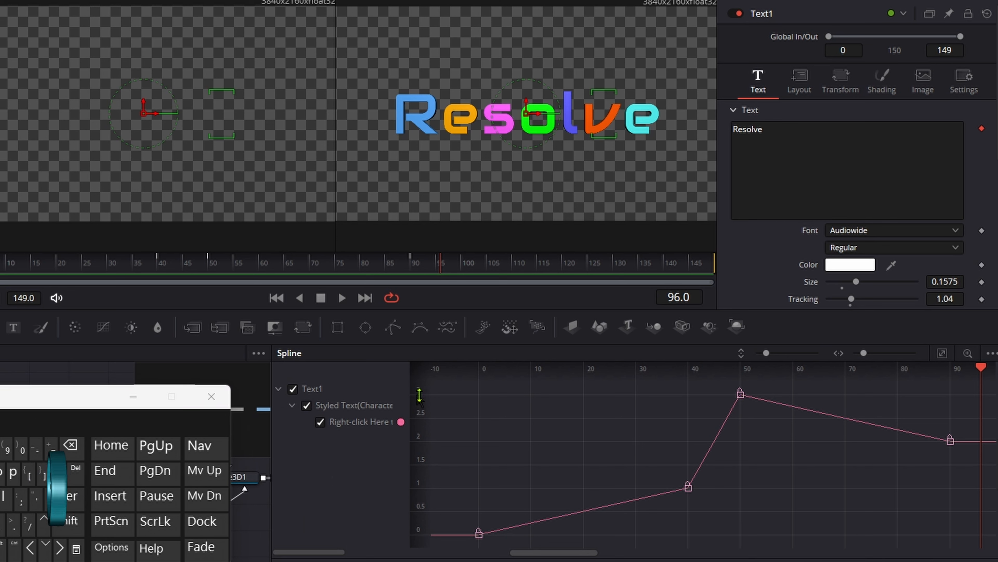
left_click_drag(453, 385, 971, 552)
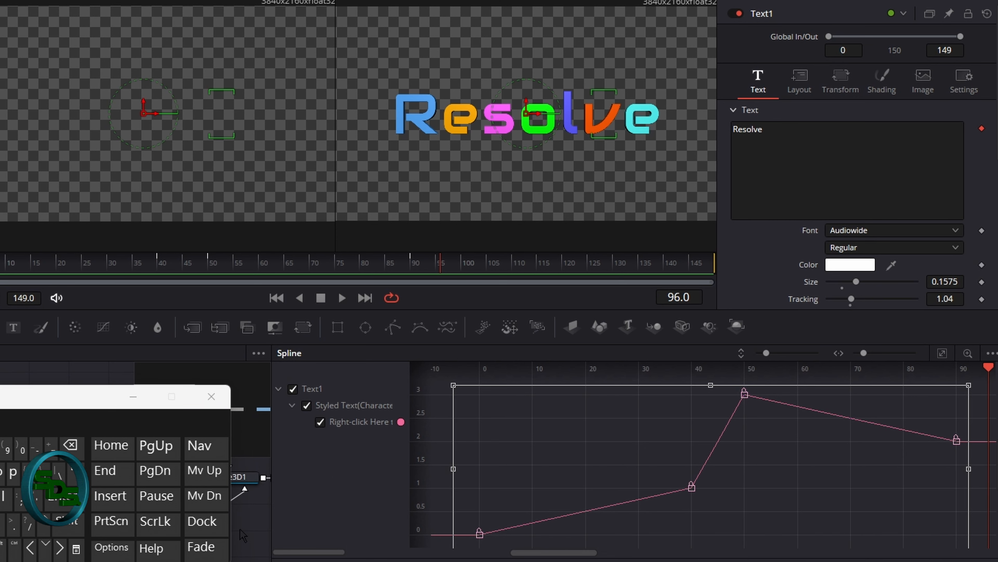
key("s")
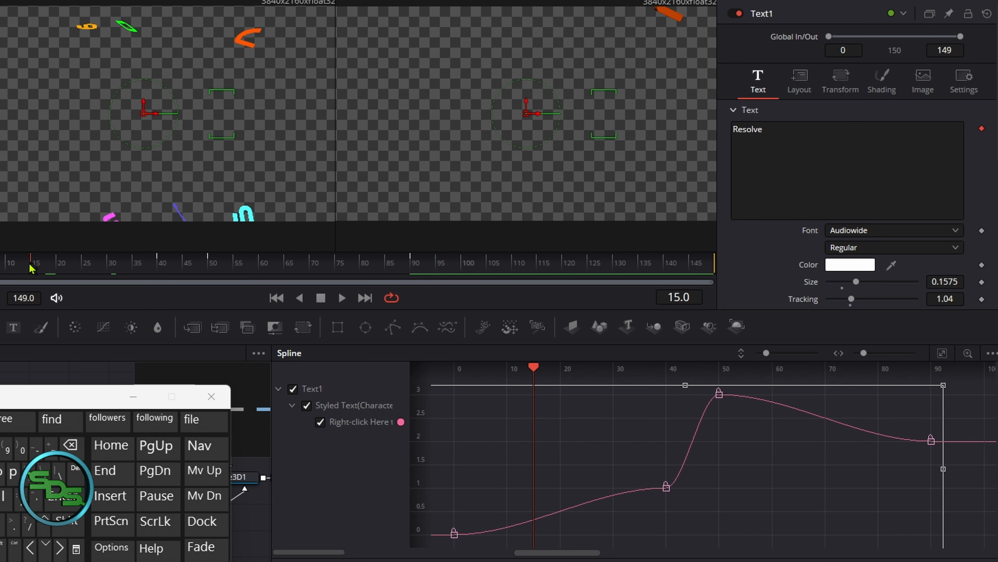
left_click(341, 298)
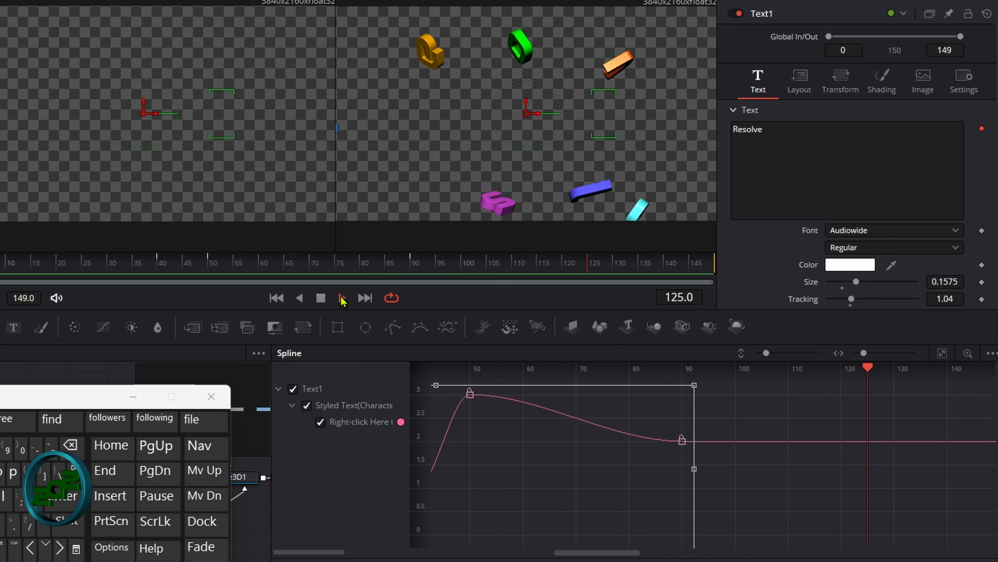
left_click(342, 299)
Step: Deactivate Text1's curve, then hide the Spline editor and the on-screen keyboard
left_click(292, 389)
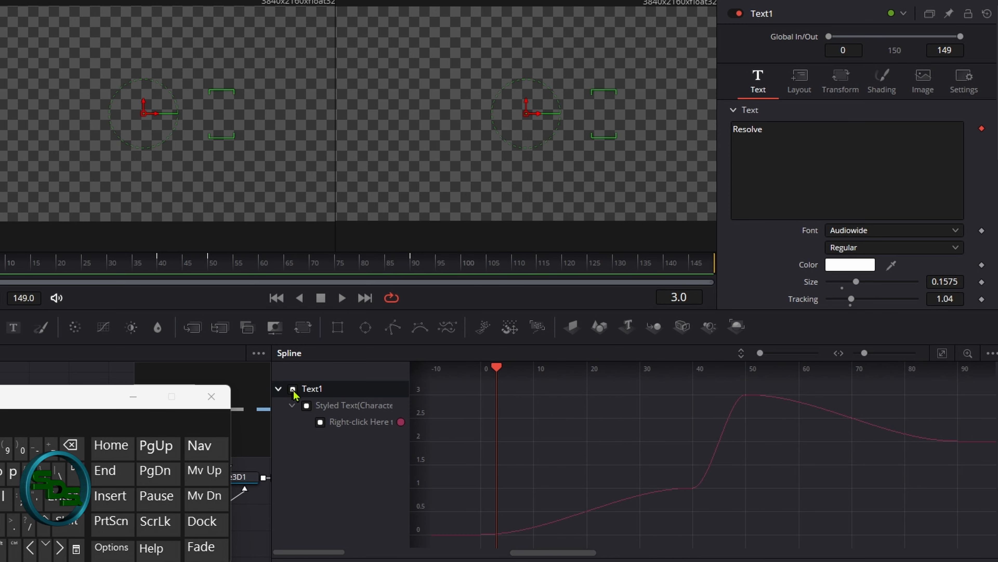
left_click(773, 25)
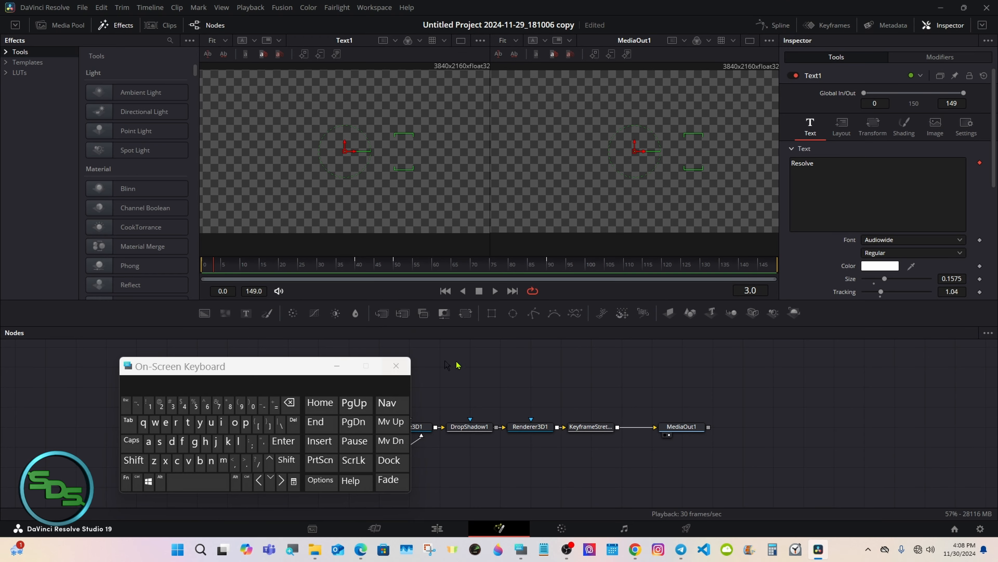
left_click_drag(285, 365, 816, 365)
left_click(869, 365)
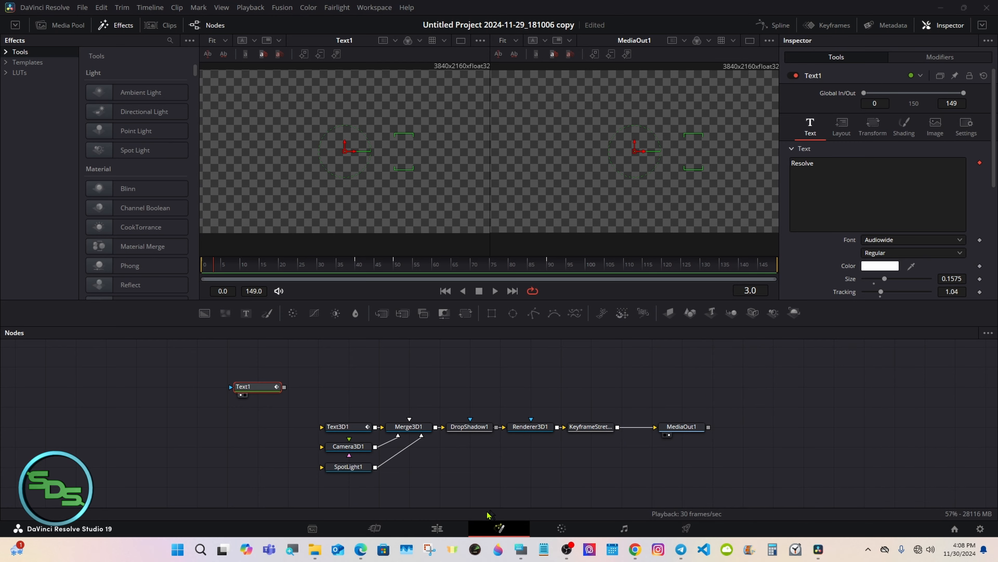
Step: Return to the Edit page and play the title over the solid color from the start of the timeline
left_click(437, 527)
left_click_drag(389, 429, 357, 422)
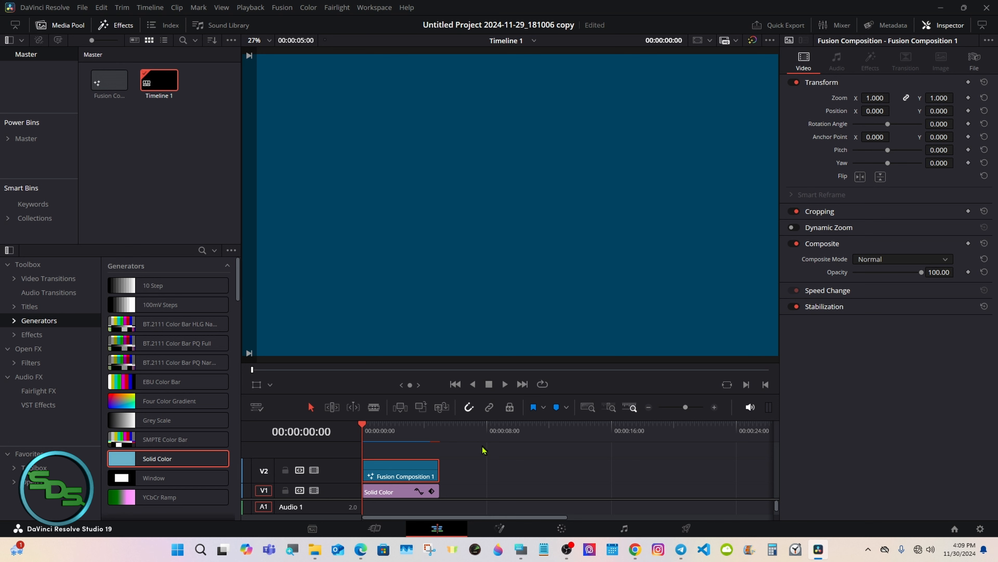
left_click(505, 384)
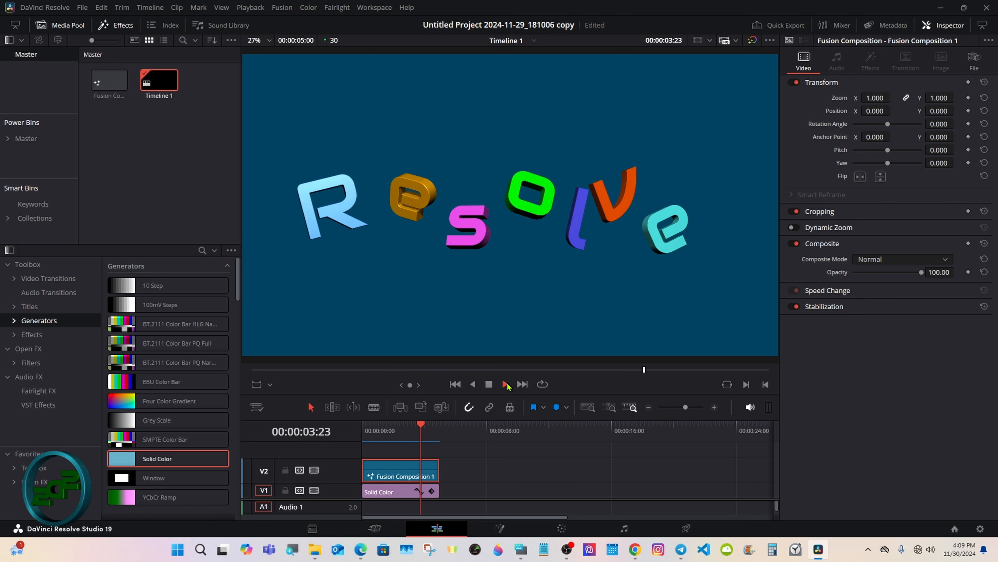
left_click(395, 433)
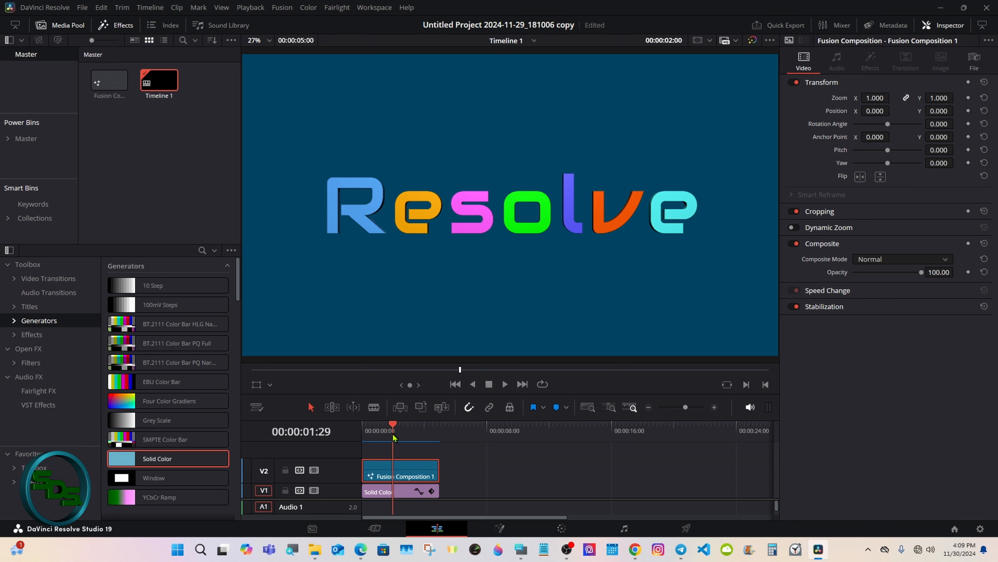
Step: Extend the Fusion Composition 1 clip and the Solid Color clip below it to a length of 00:00:10:13
left_click_drag(438, 469, 524, 469)
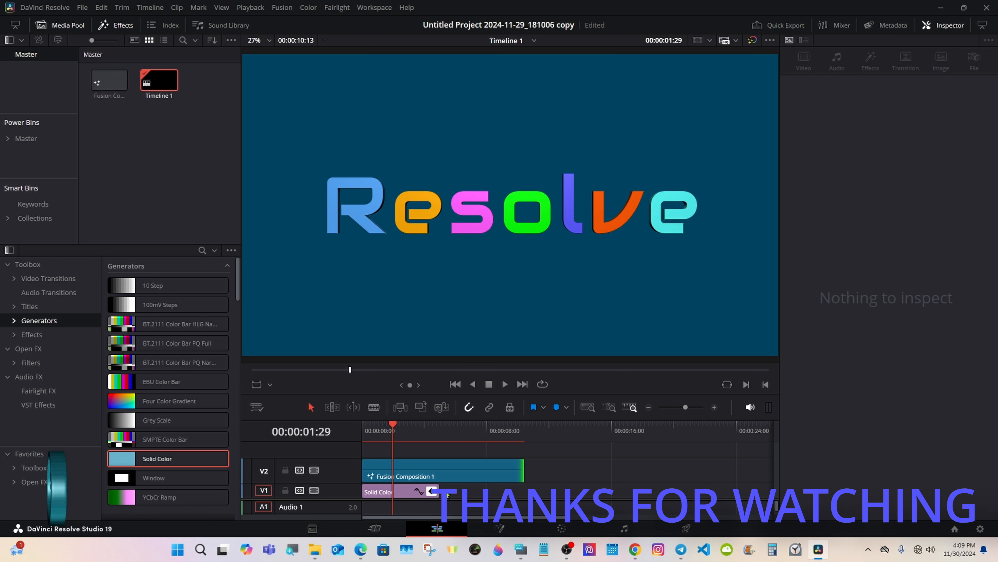
left_click_drag(438, 489, 524, 489)
left_click(500, 466)
Step: Play the extended title from the timeline's start, then enable looping and replay it from the beginning
left_click(365, 431)
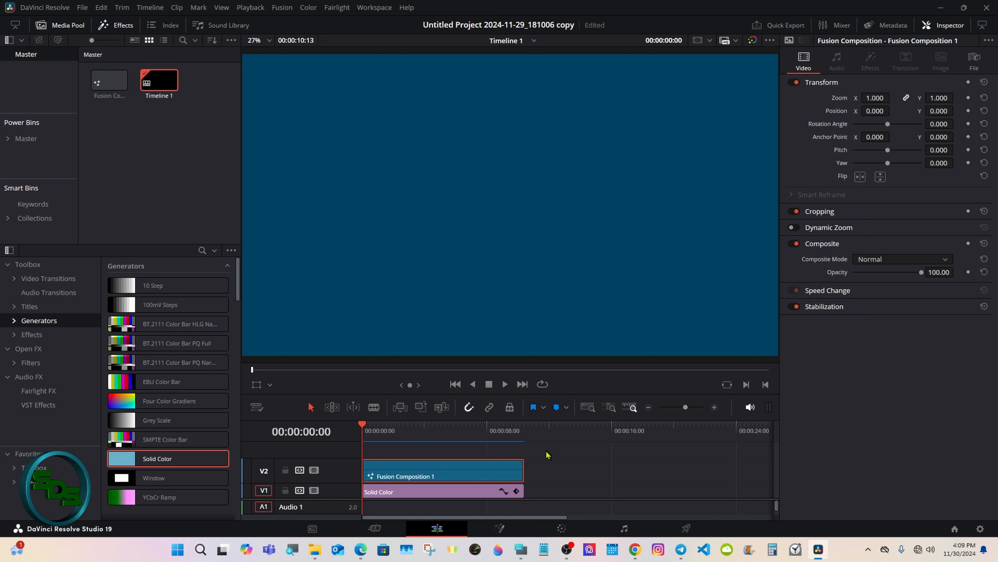
left_click(505, 384)
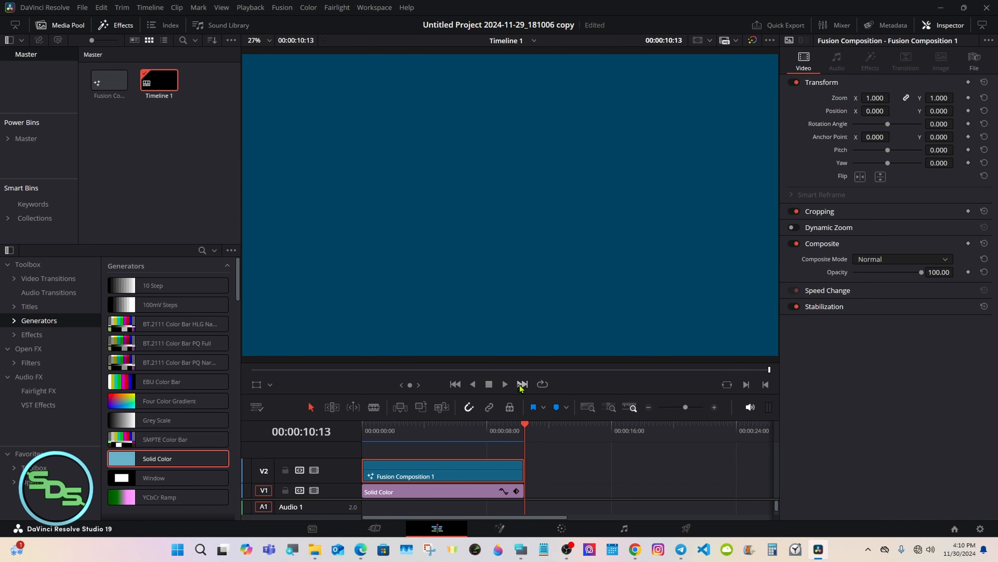
left_click(542, 385)
left_click(362, 427)
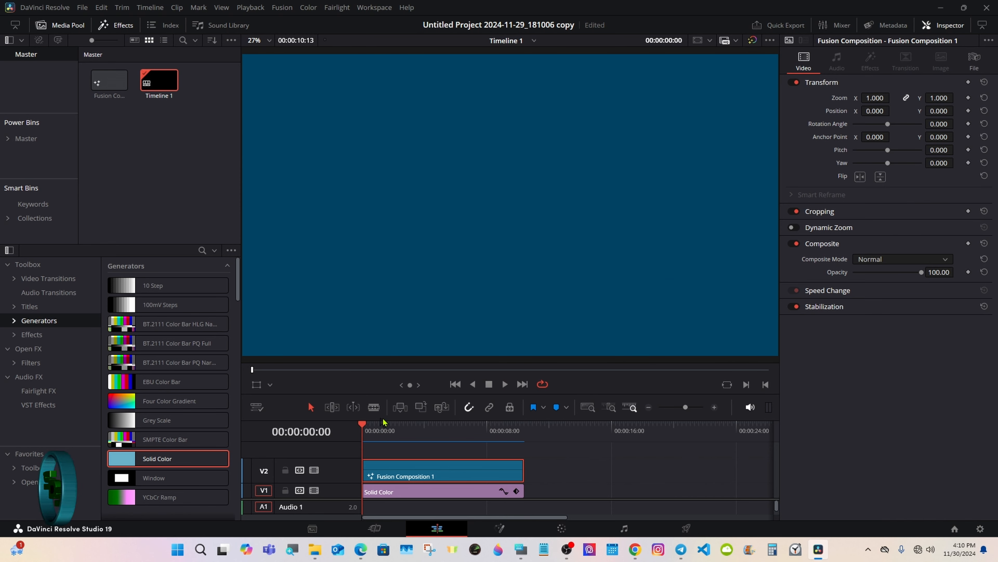
left_click(505, 387)
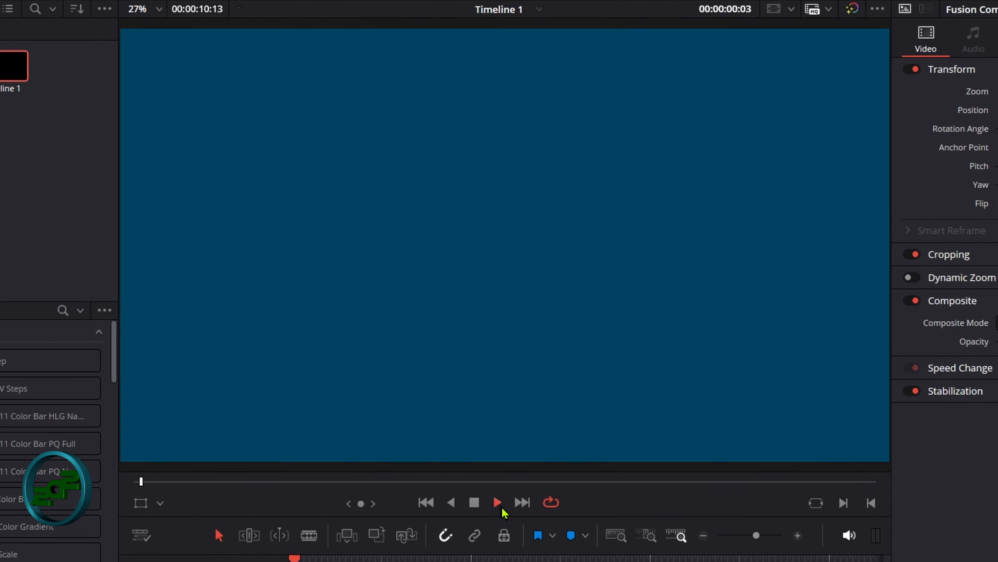